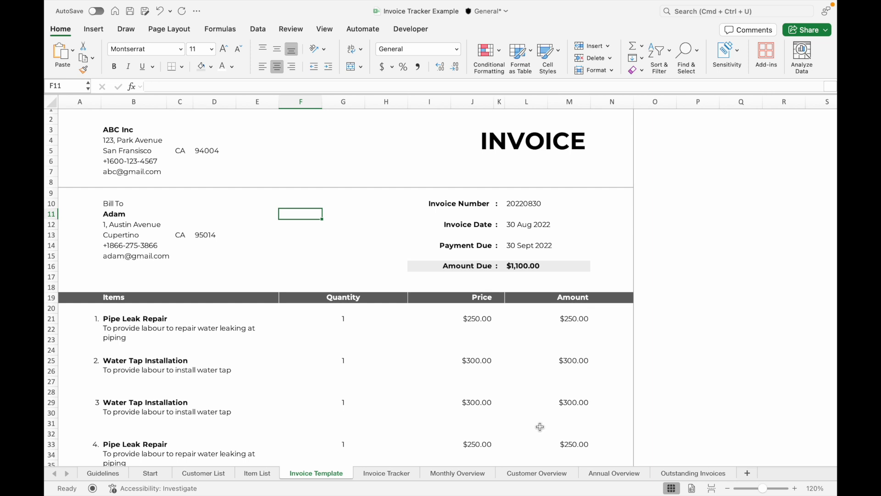
Switch the Bill To customer in B11 to the second customer from its dropdown list
scroll(549, 433, up, 1)
key(Right)
key(Right)
key(Down)
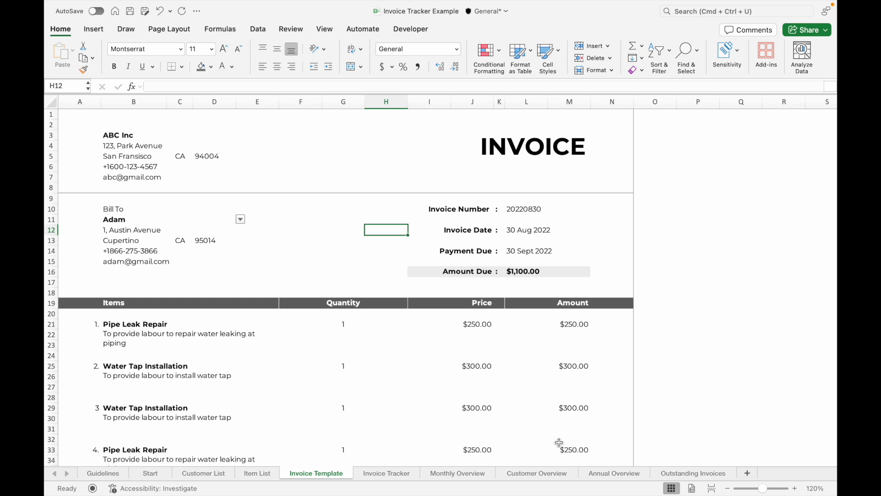
click(220, 220)
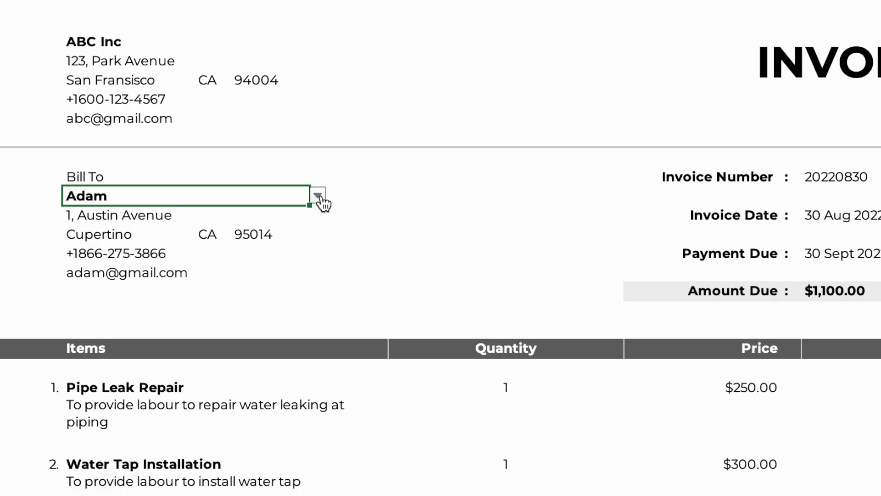
click(240, 219)
click(118, 238)
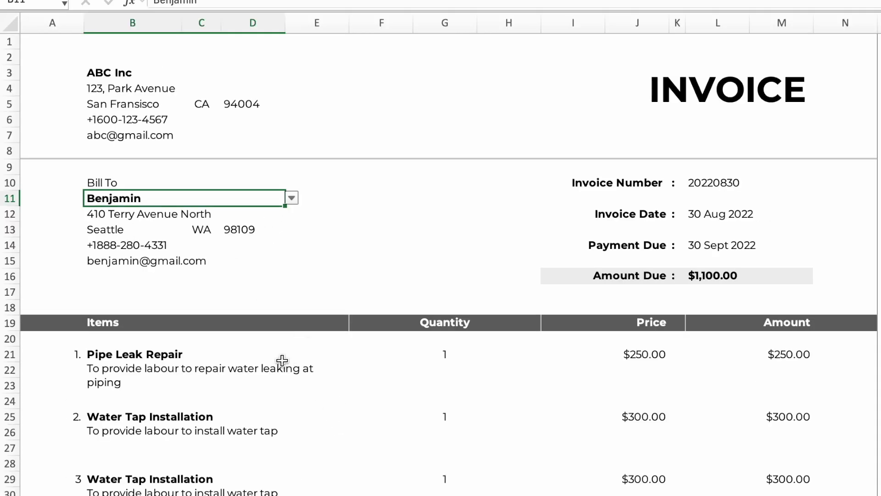
Change the first invoice item in B21 from Pipe Leak Repair to Water Tap Installation
click(282, 360)
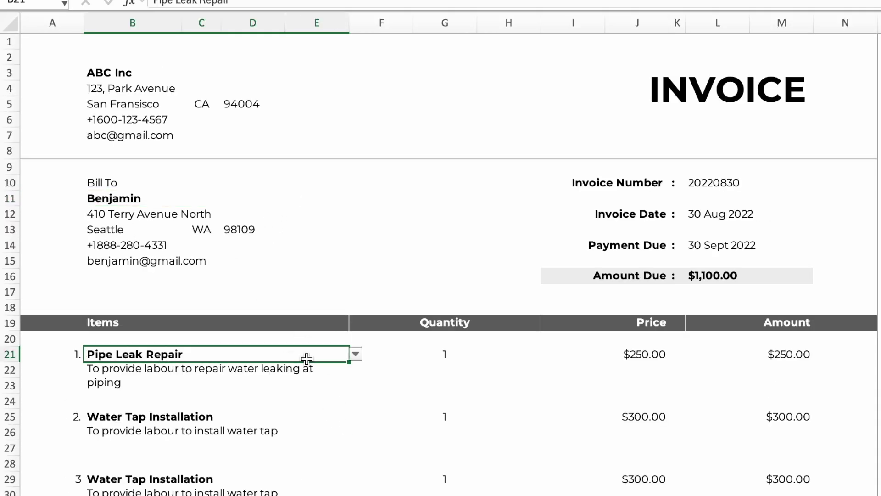
click(356, 356)
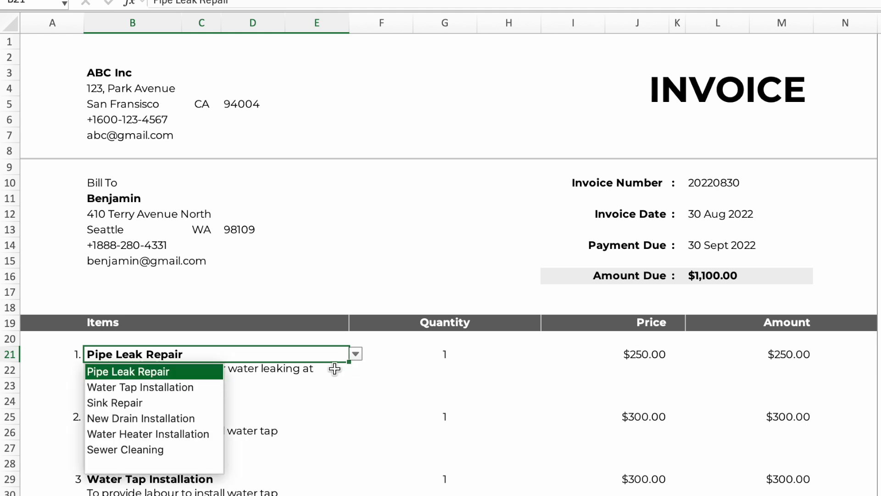
click(162, 388)
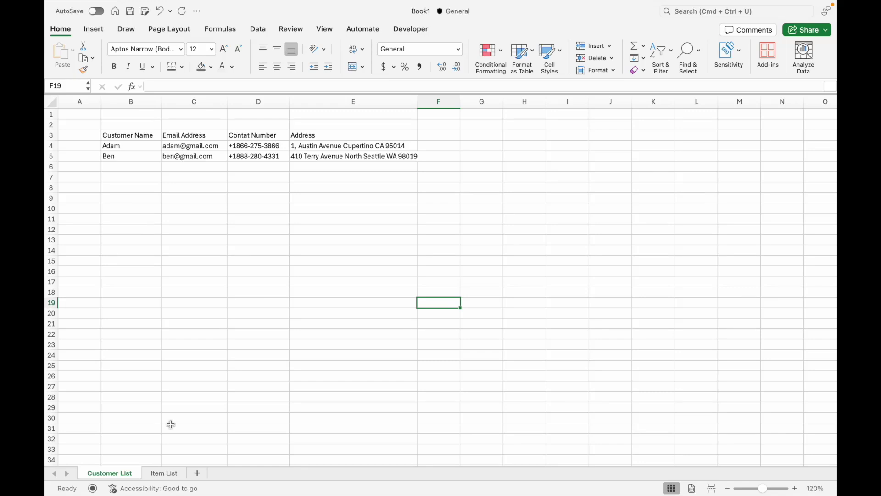
From the Item List sheet, add a blank sheet and name it 'Invoice Template'
key(ctrl+Page_Down)
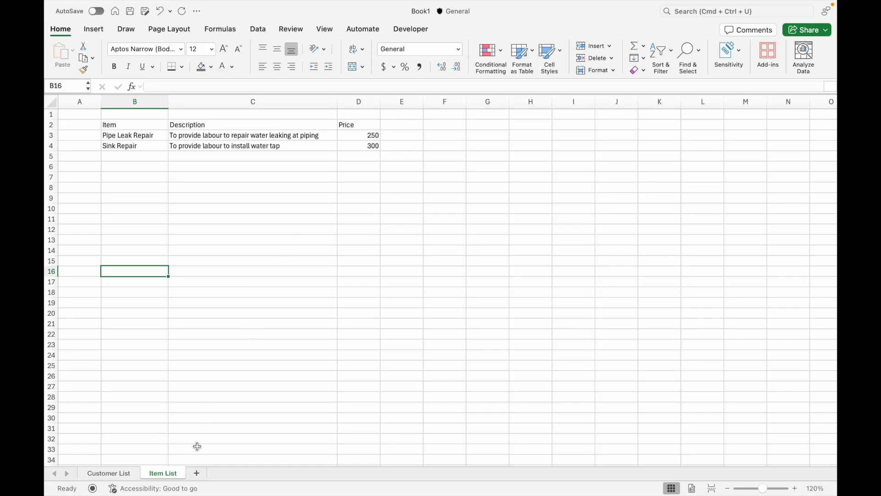
click(195, 473)
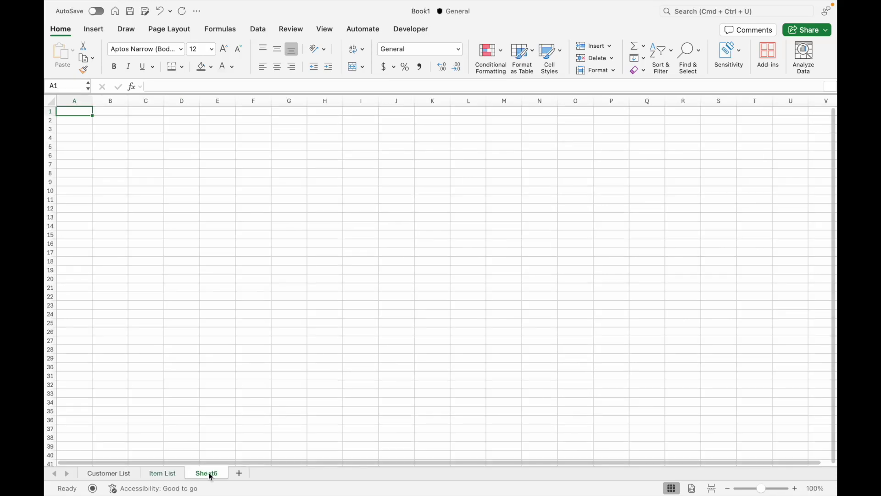
double_click(208, 473)
text(Invoice t)
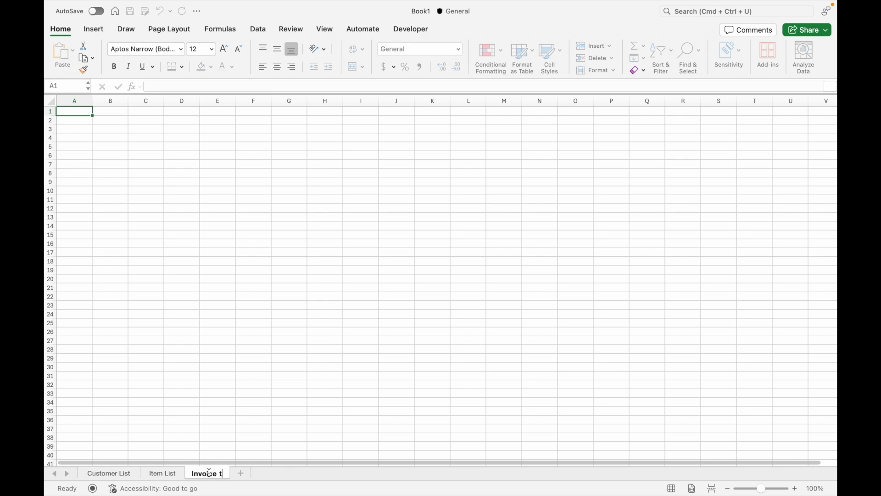
key(BackSpace)
text(Template)
key(Return)
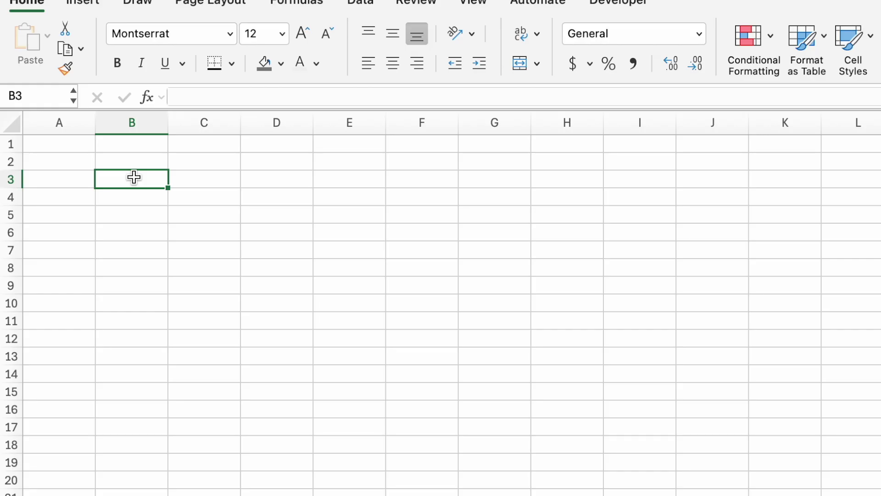
text(ABC Inc)
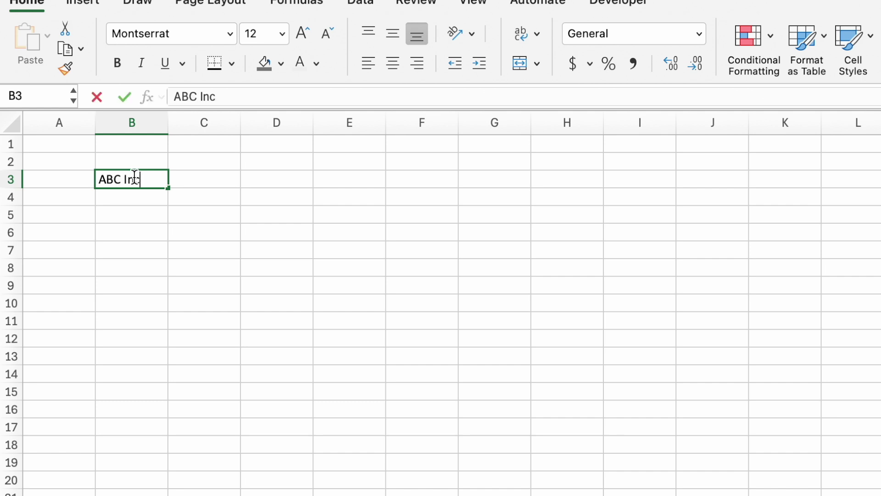
key(Return)
text(123, Park Avenue San Fransico CA 94004)
key(Return)
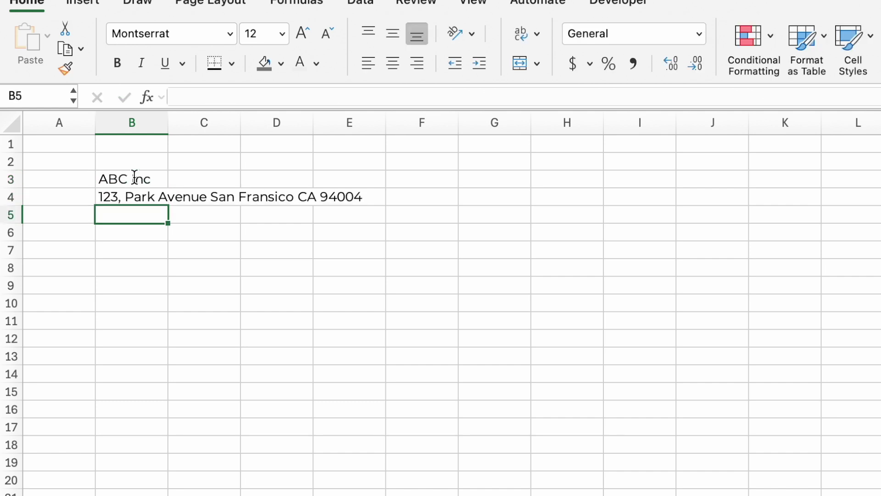
text(+1600-123-4567)
key(Return)
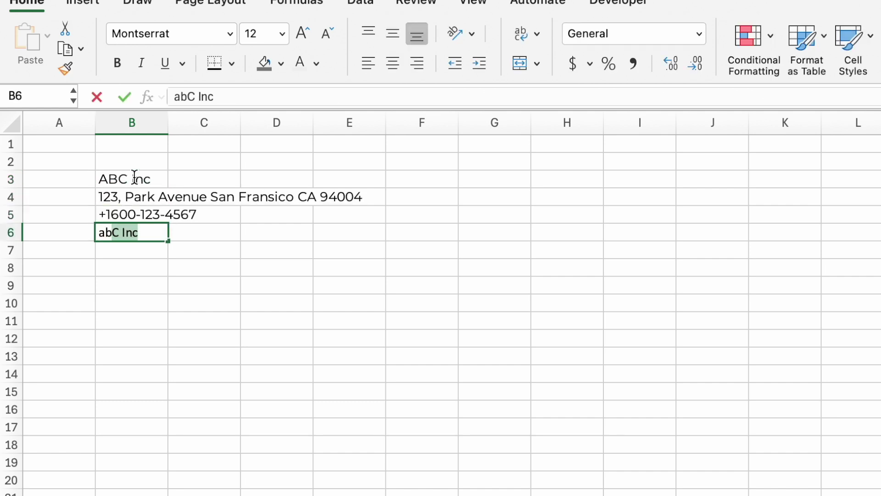
key(Tab)
Add an INVOICE title in J3, set to 36 pt bold, merged and centred across J3:L3
click(701, 177)
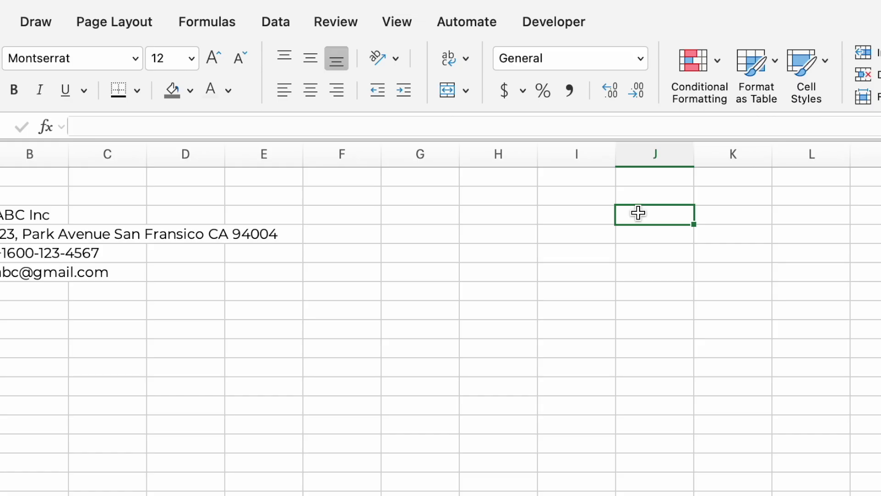
text(INVOICE)
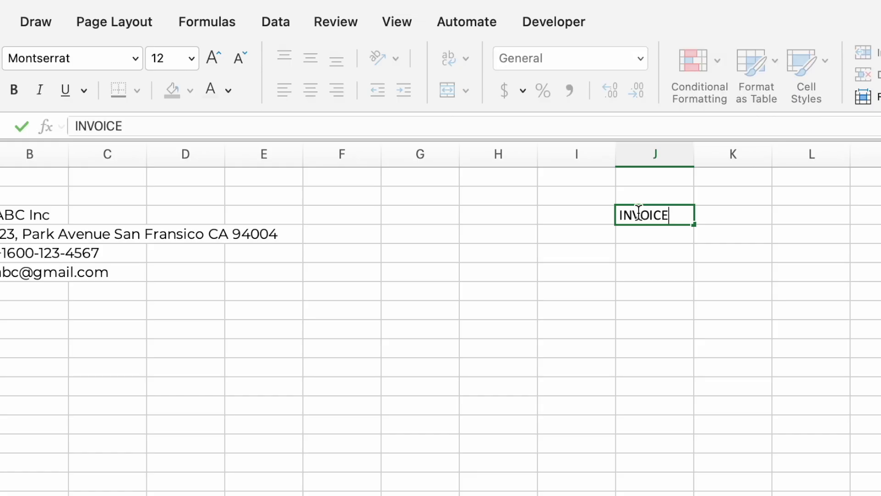
key(Return)
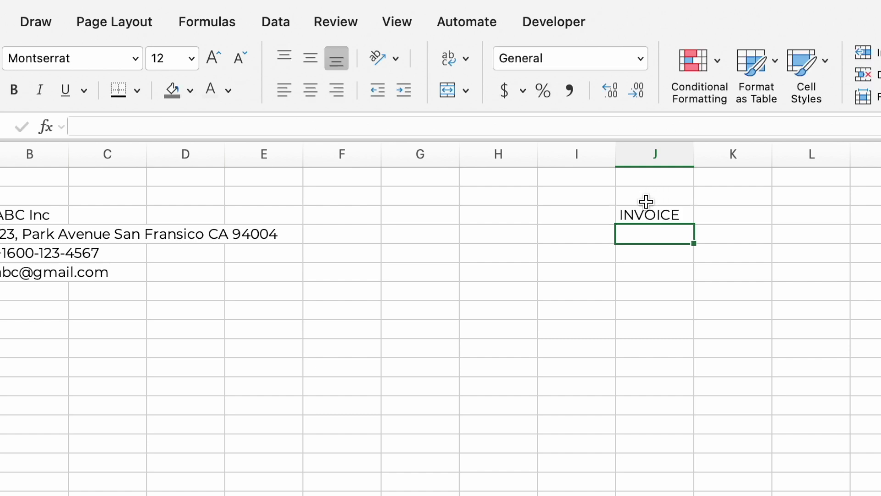
click(647, 214)
click(190, 59)
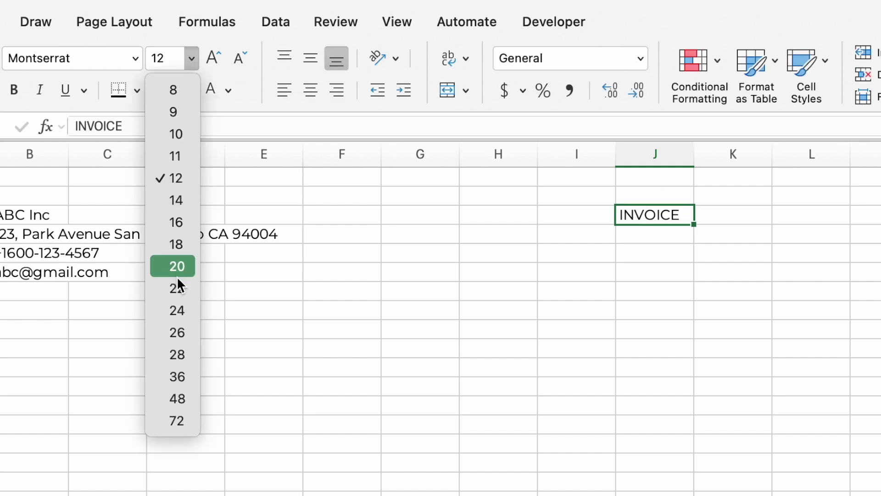
click(179, 379)
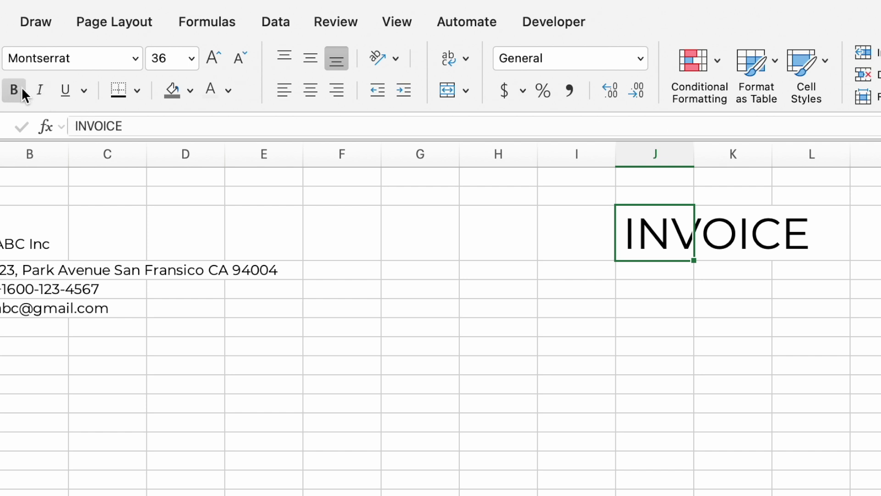
click(15, 89)
drag(666, 246, 786, 257)
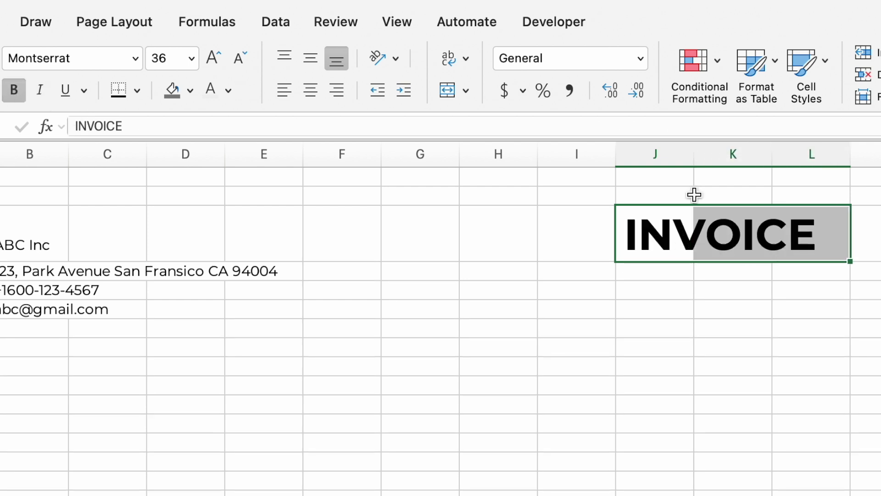
click(449, 91)
click(456, 409)
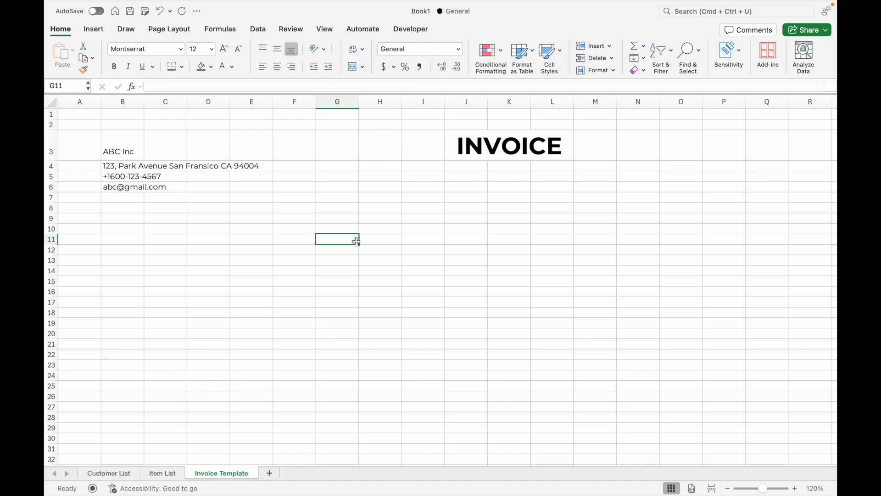
Give A8:N8 a thick bottom border in dark grey line colour
drag(78, 207, 652, 209)
click(182, 66)
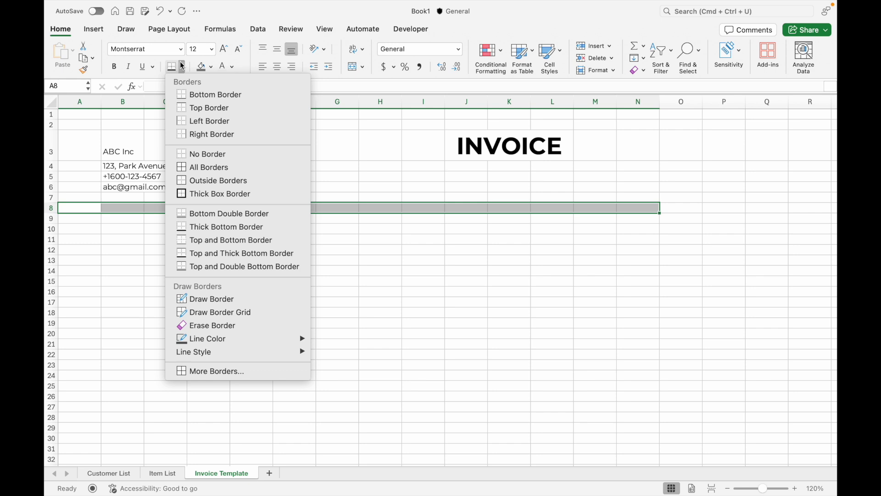
click(194, 95)
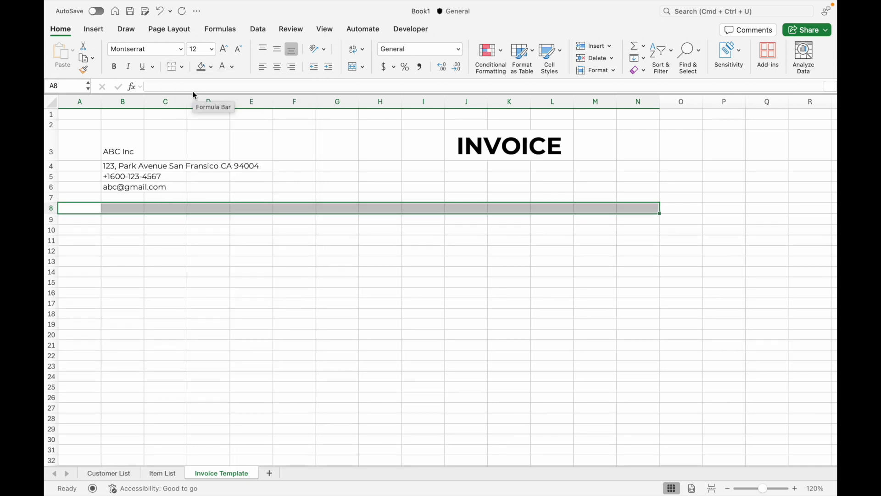
click(182, 67)
mouse_move(238, 342)
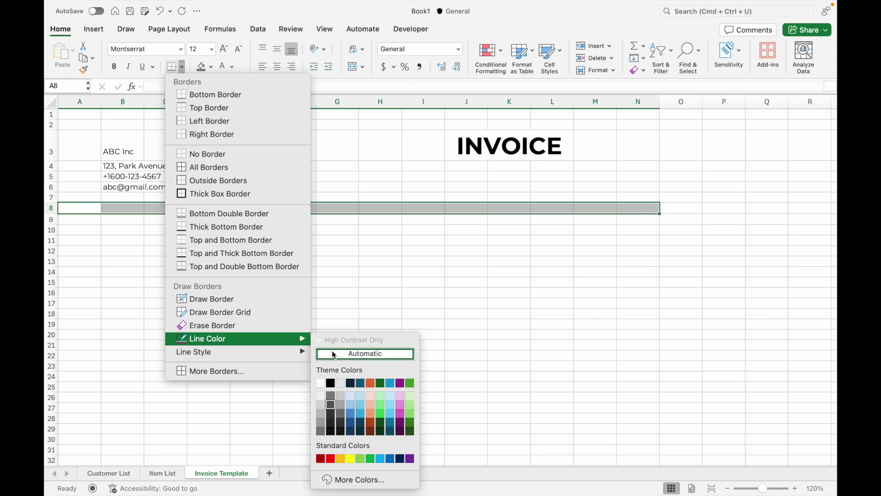
click(333, 407)
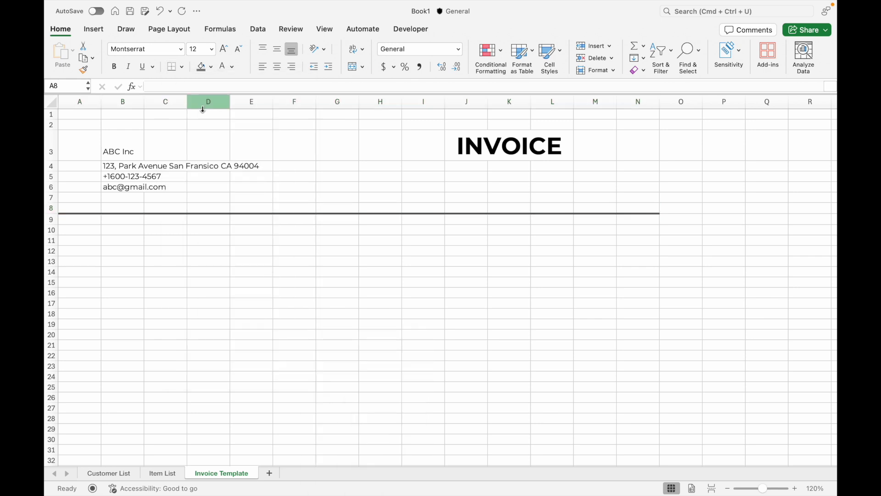
click(183, 67)
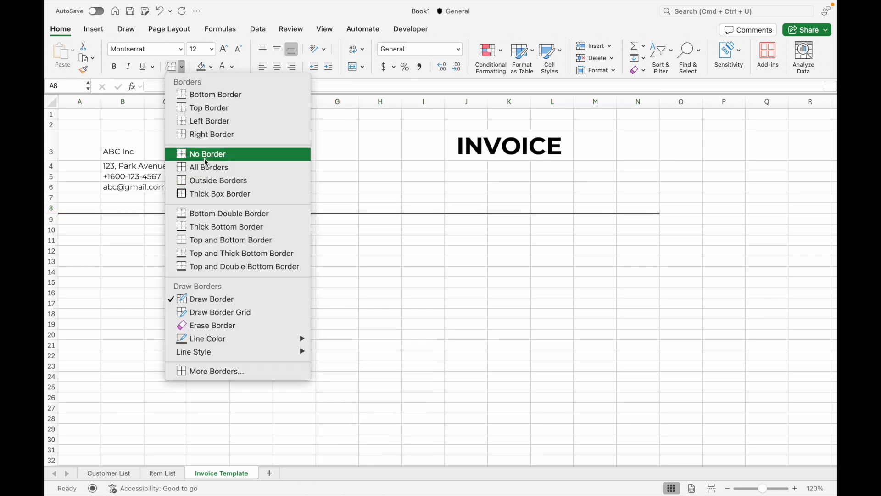
click(217, 227)
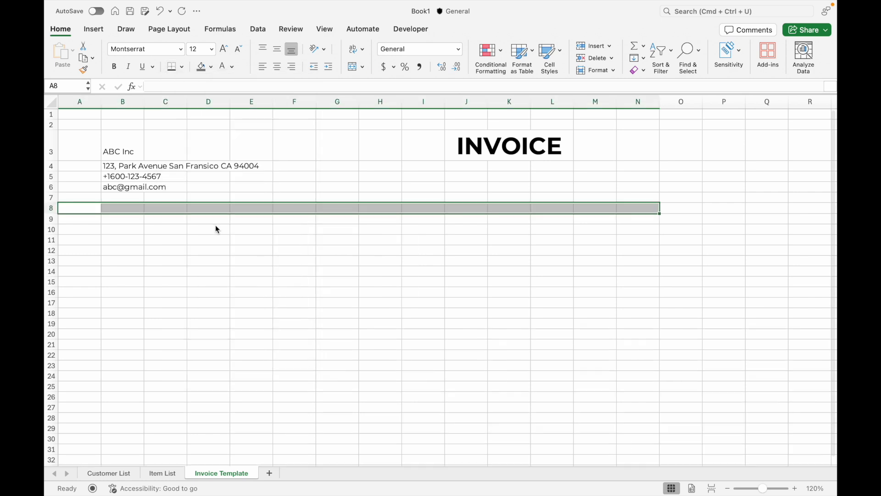
click(172, 239)
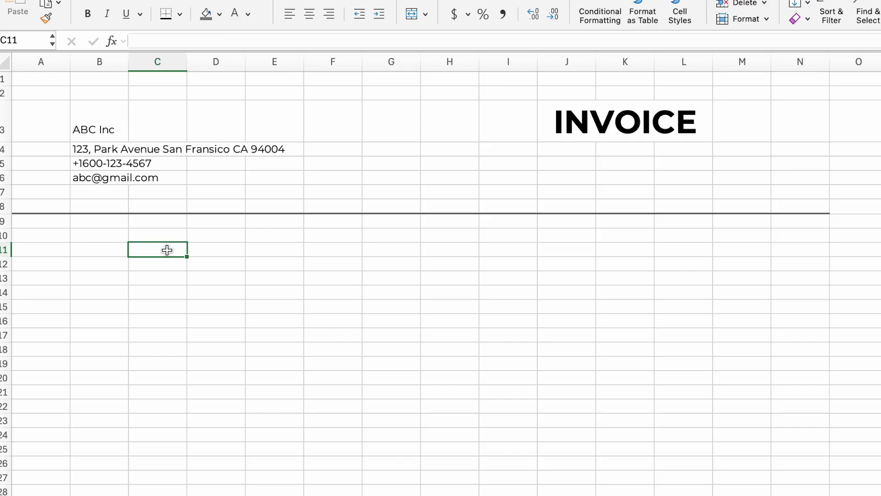
Type the label 'Bill To' in B10
click(105, 232)
text(Bill To)
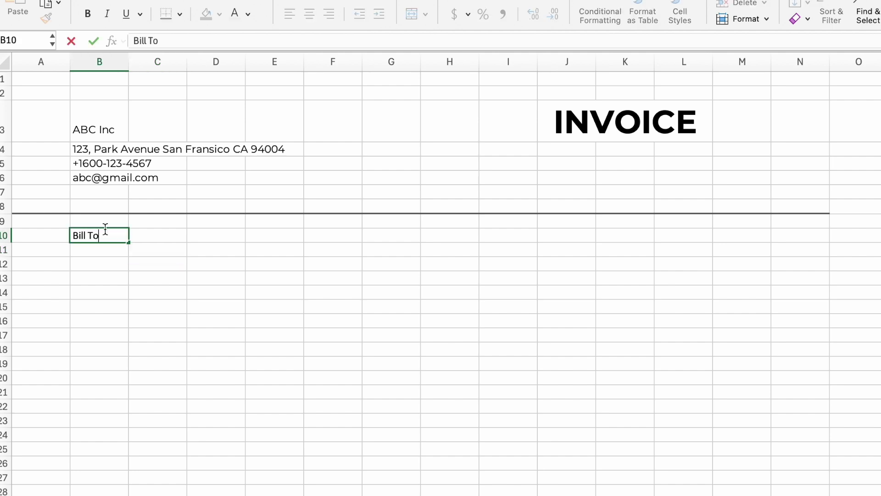
key(Return)
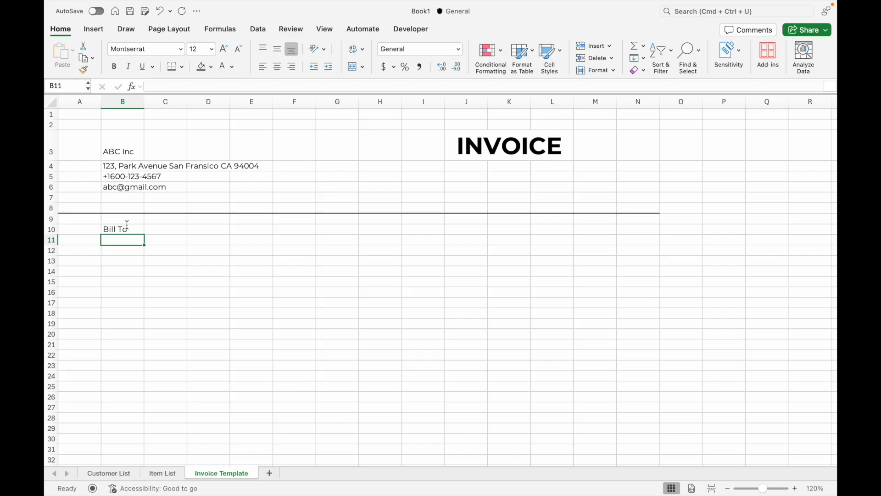
Add List data validation to B11 sourced from 'Customer List'!$B$4:$B$29
click(257, 30)
click(633, 51)
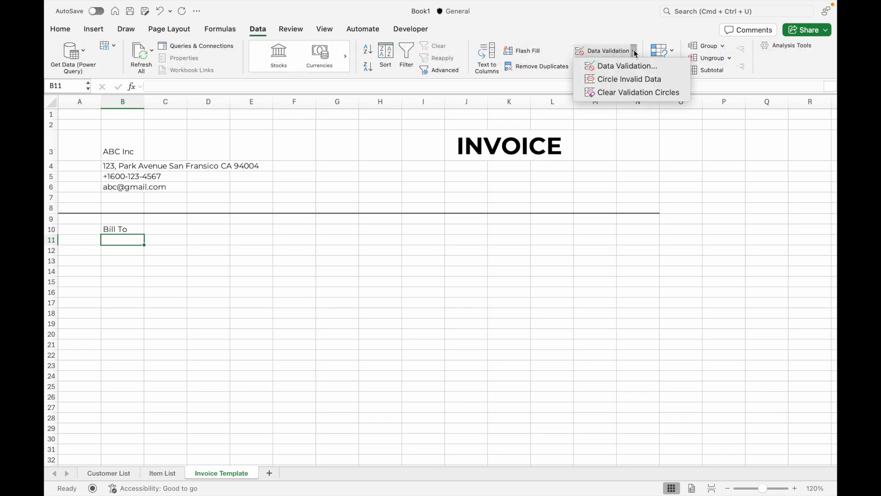
click(633, 67)
click(379, 142)
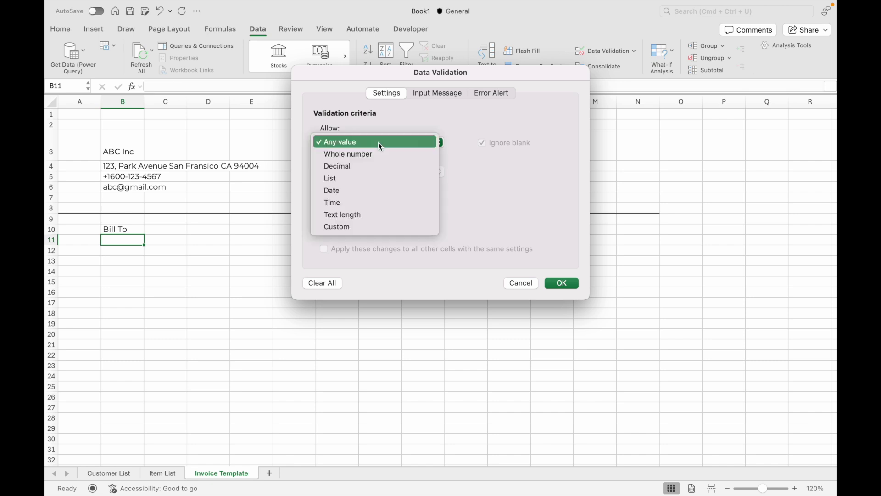
click(378, 185)
click(557, 200)
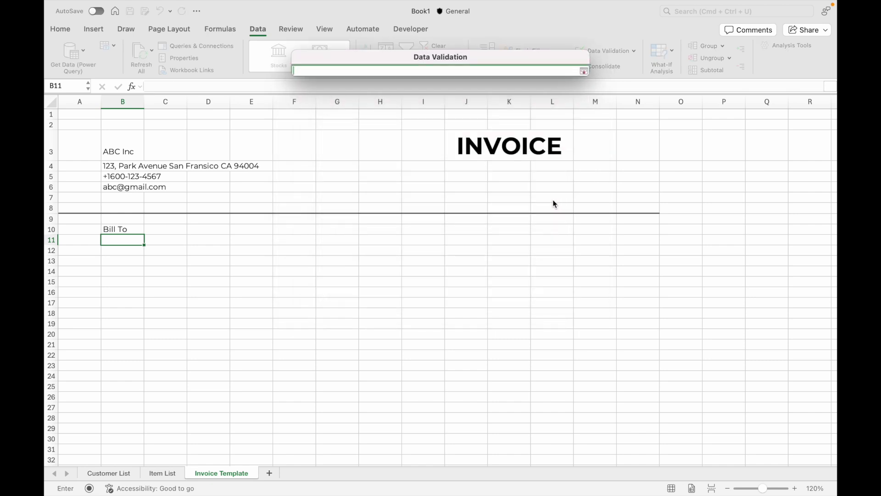
click(113, 473)
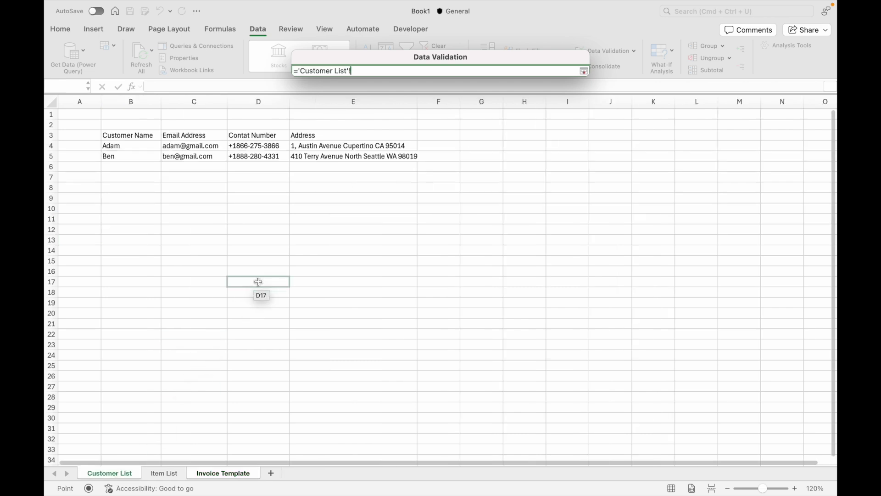
drag(150, 150, 158, 408)
click(583, 70)
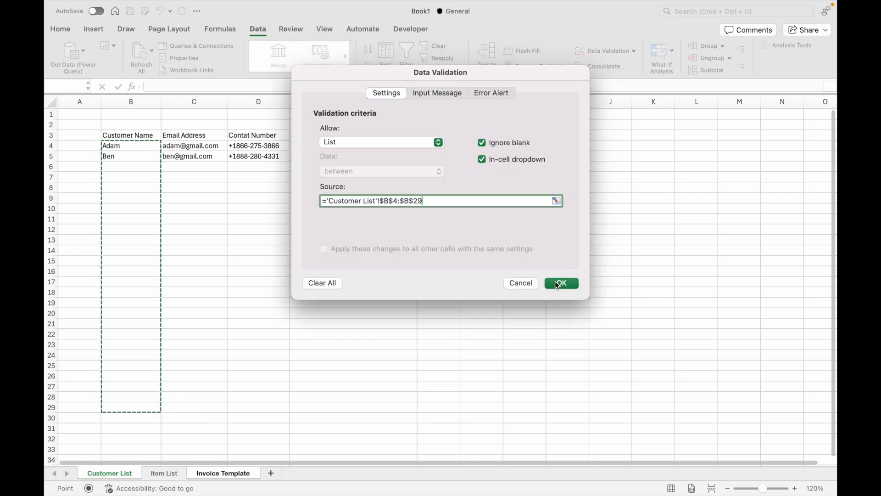
click(554, 281)
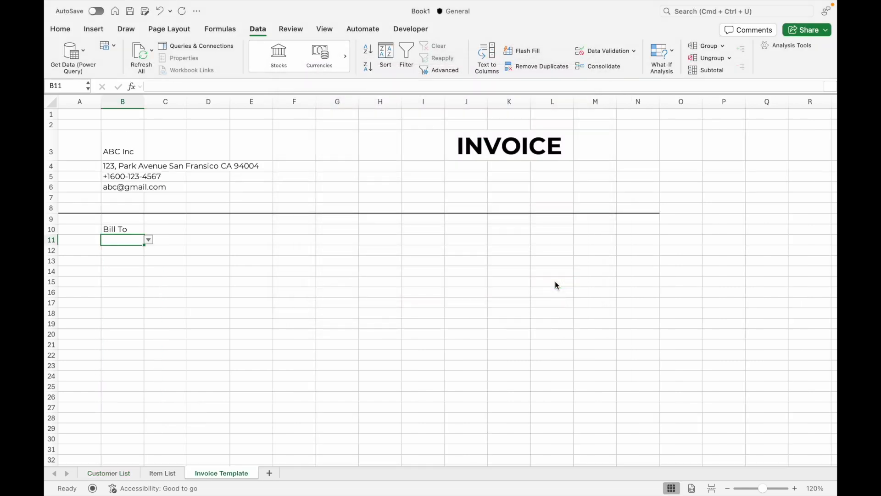
click(148, 239)
Pick the first customer in B11 and enter =VLOOKUP(B11,'Customer List'!B4:E29,4,FALSE) in B12 for the address
click(127, 252)
key(Return)
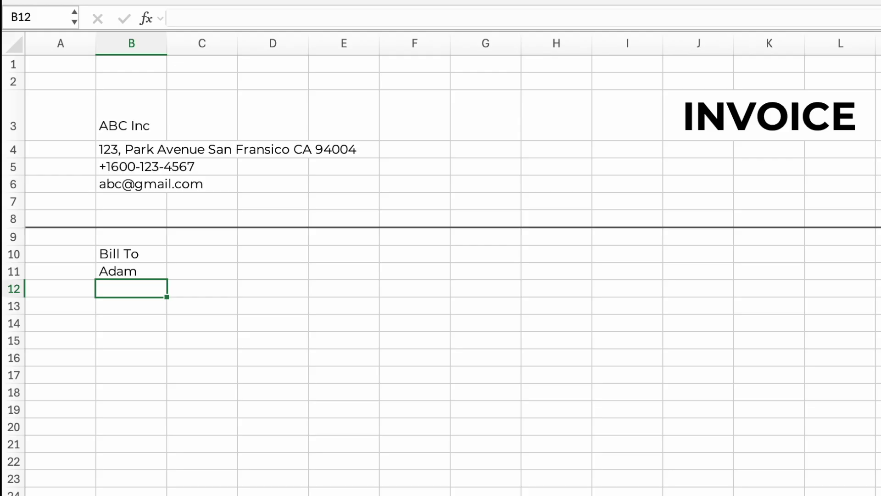
text(=vl)
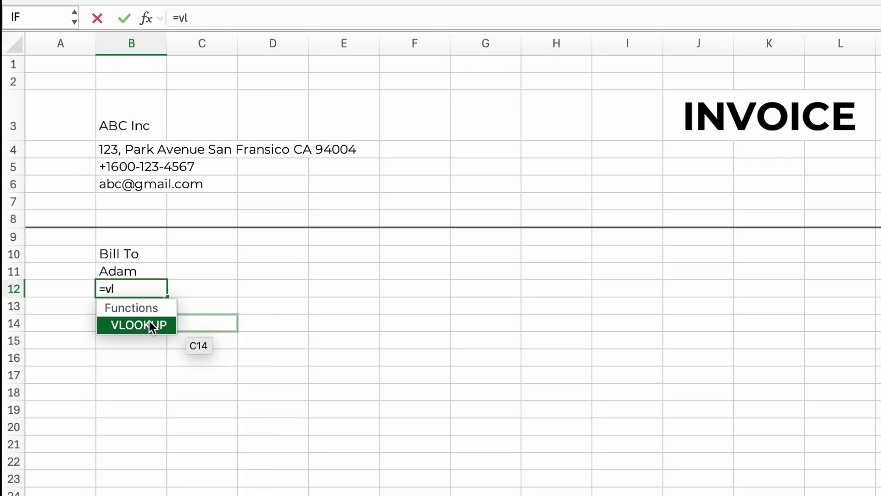
double_click(150, 320)
click(133, 274)
text(,)
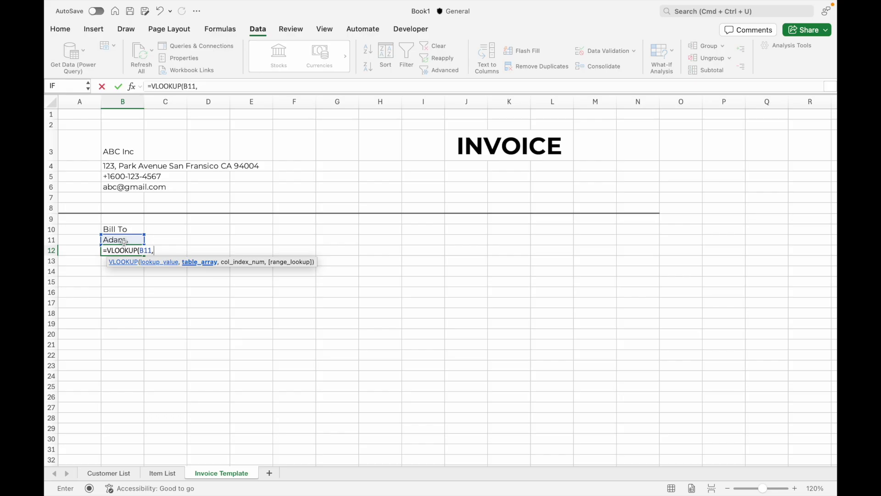
click(109, 473)
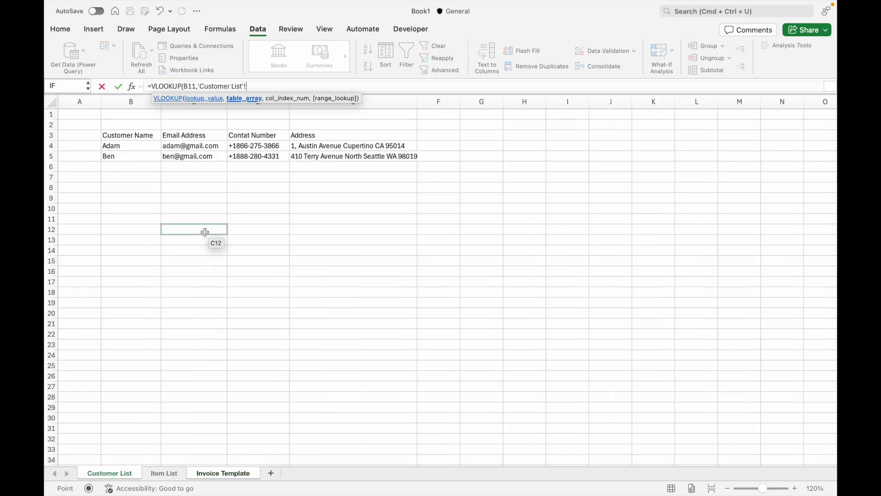
drag(143, 147, 386, 411)
text(,)
text(4:E29,4)
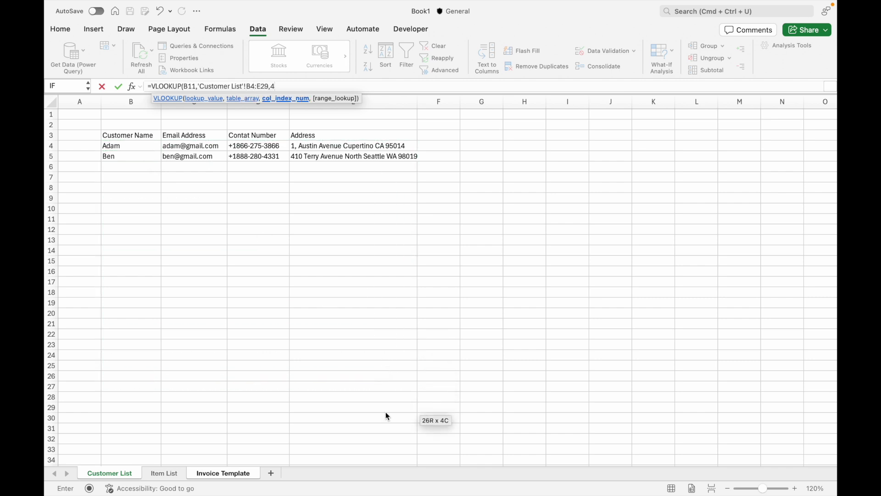
text(,)
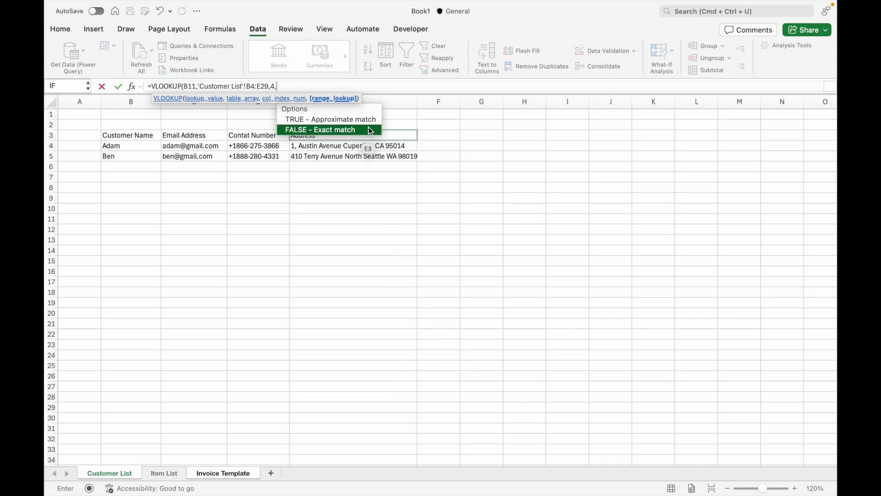
double_click(368, 127)
text())
key(Return)
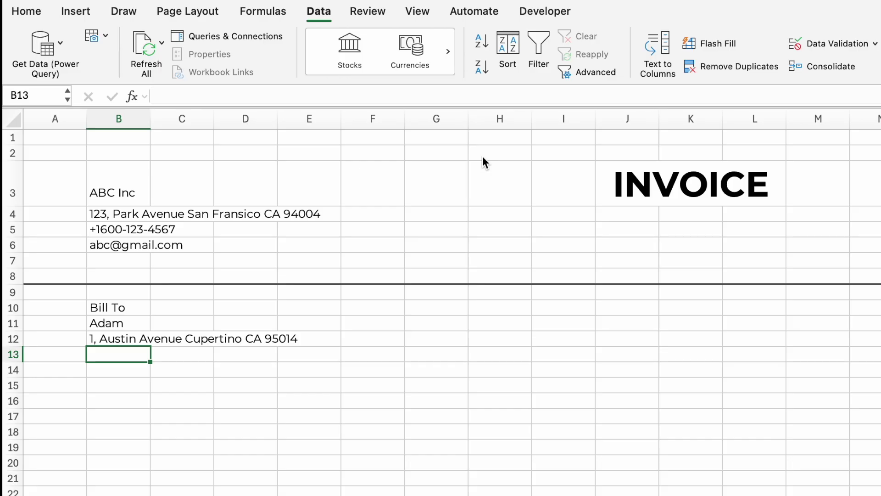
Put the same lookup in B13 with column 3 to show the phone number
double_click(118, 338)
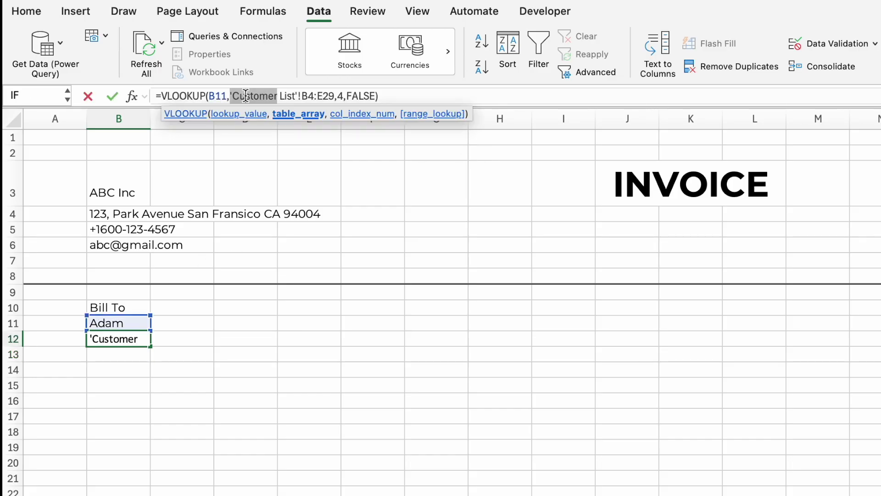
key(Return)
click(226, 90)
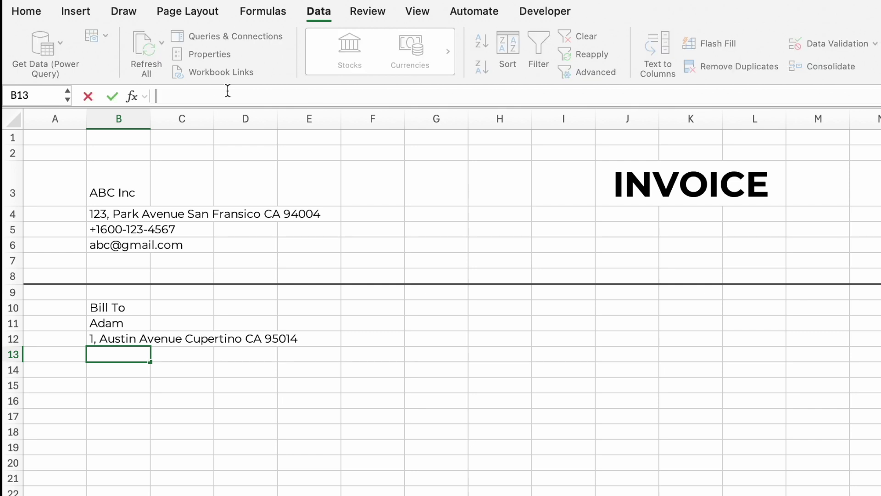
text(=VLOOKUP(B11,'Customer List'!B4:E29,4,FALSE))
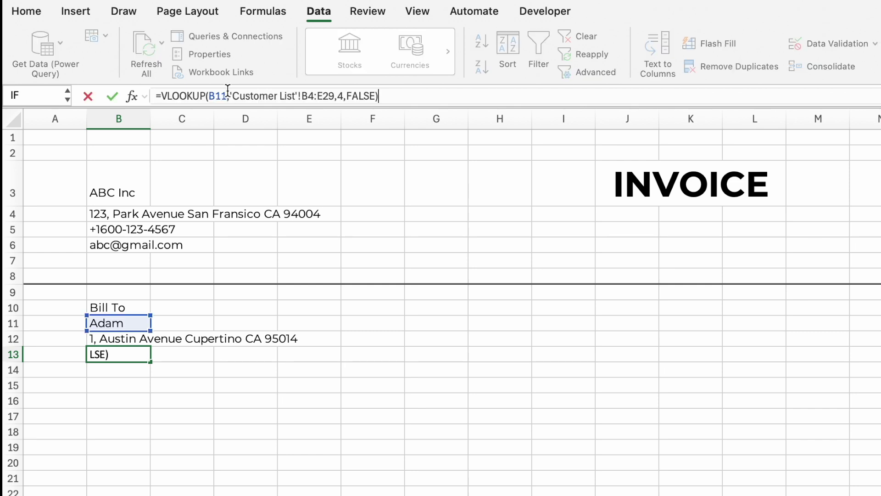
click(344, 96)
key(BackSpace)
text(3)
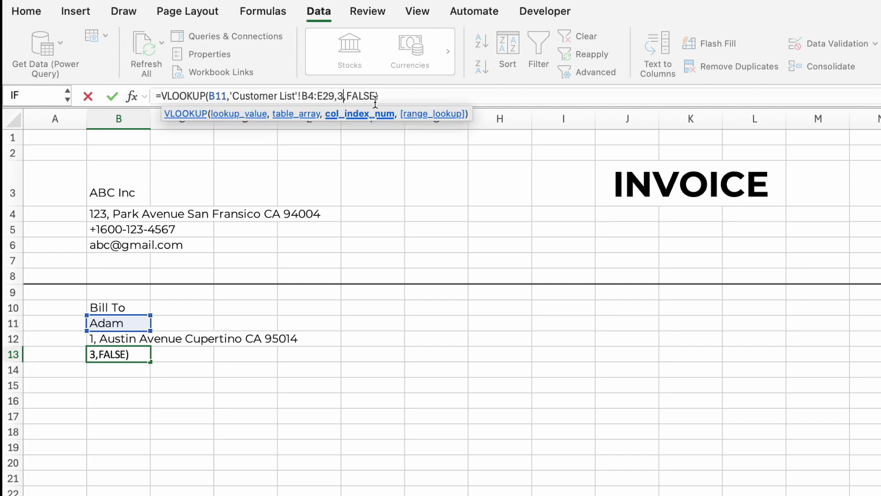
key(Return)
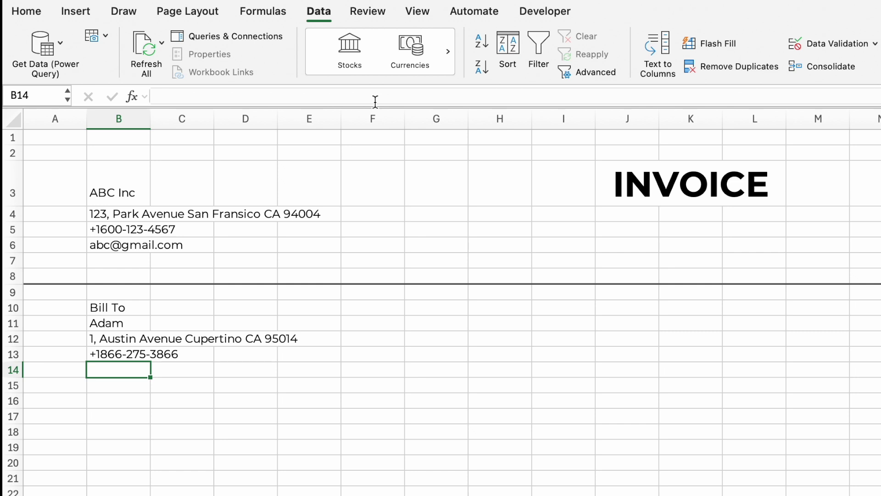
Put the same lookup in B14 with column 2 to show the e-mail
click(375, 95)
text(=VLOOKUP(B11,'Customer List'!B4:E29,4,FALSE))
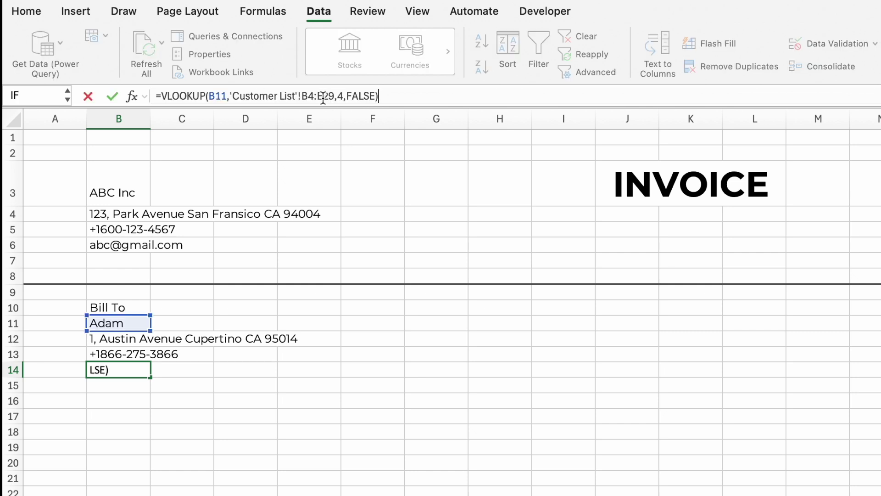
click(343, 95)
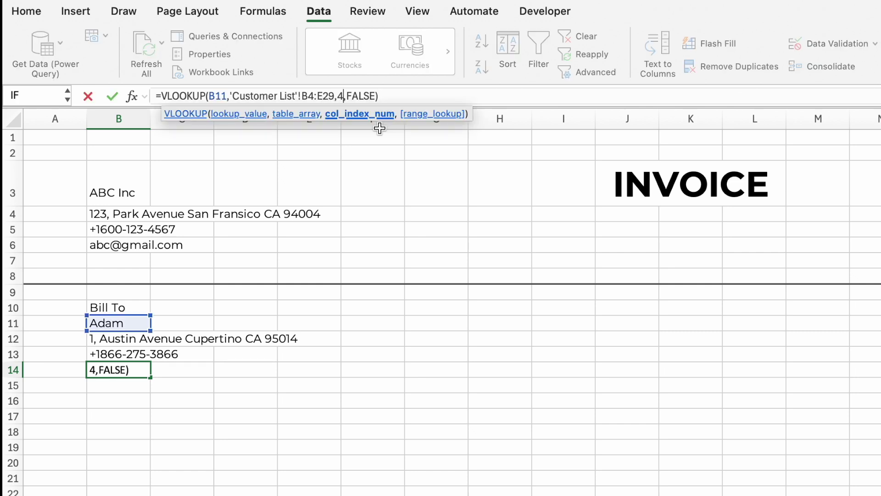
key(BackSpace)
text(2)
key(Return)
click(636, 305)
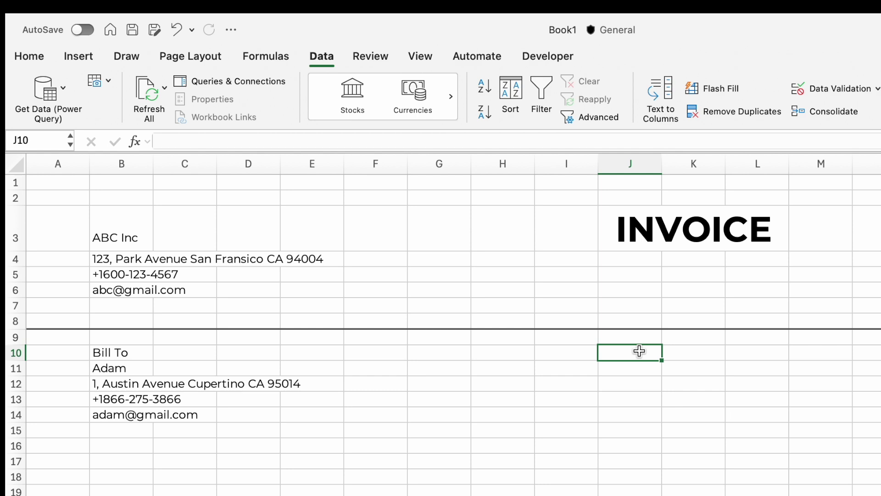
Add the Invoice Number label with a colon in K, narrowing column K and widening column J
text(Invoice Number)
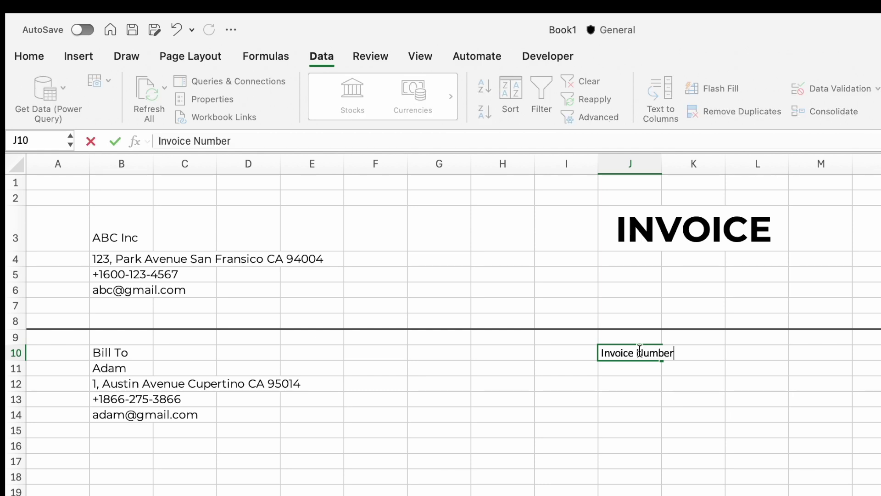
key(Tab)
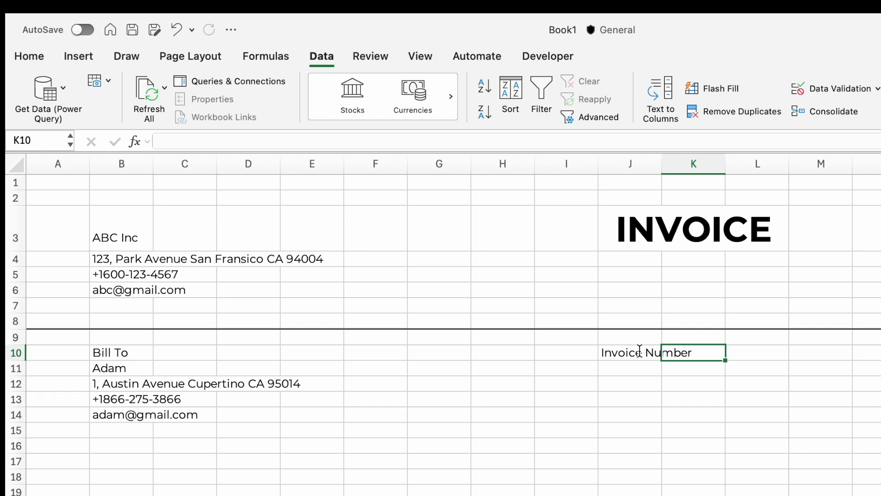
text(:)
key(Return)
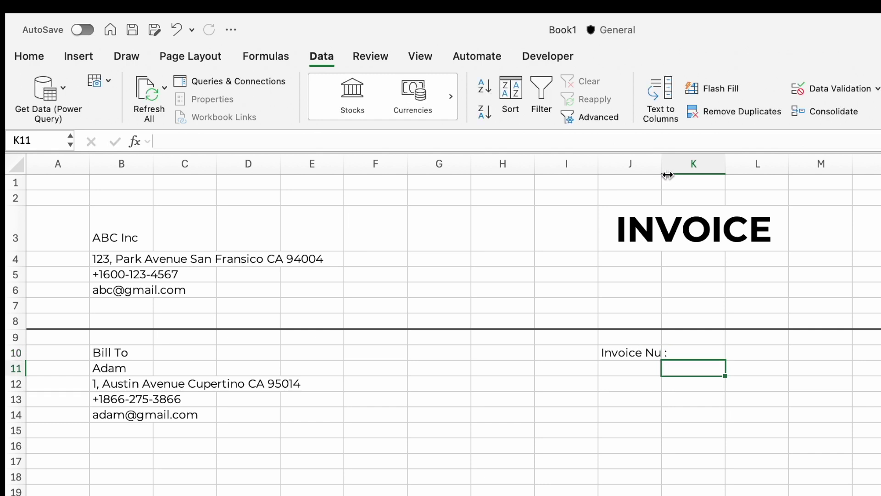
drag(725, 158, 702, 161)
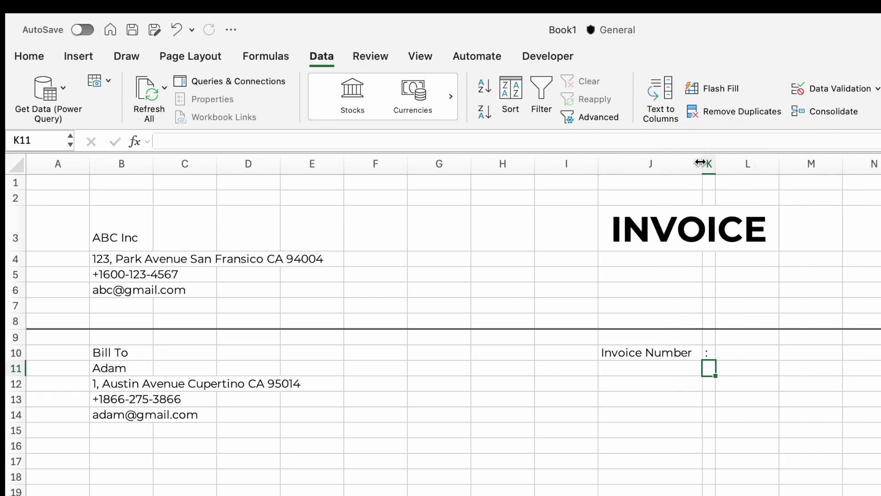
click(651, 390)
Add the Invoice Date, Payment Due and Amount Due labels, each followed by a colon
text(Invoice Date)
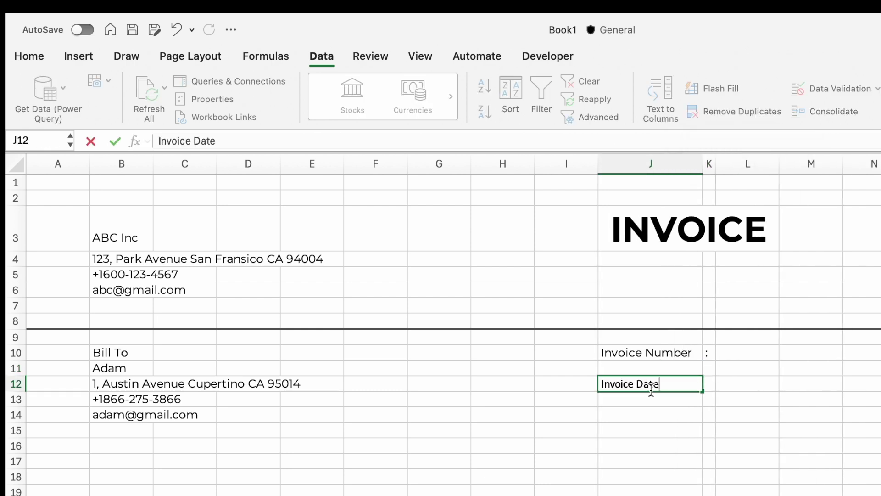
key(Tab)
text(:)
key(Return)
key(Return)
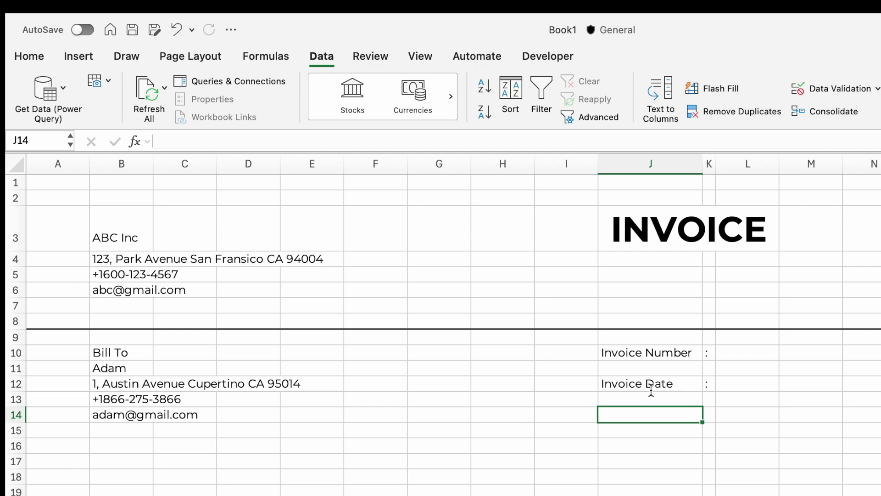
text(Payment Due)
key(Tab)
text(:)
key(Return)
key(Return)
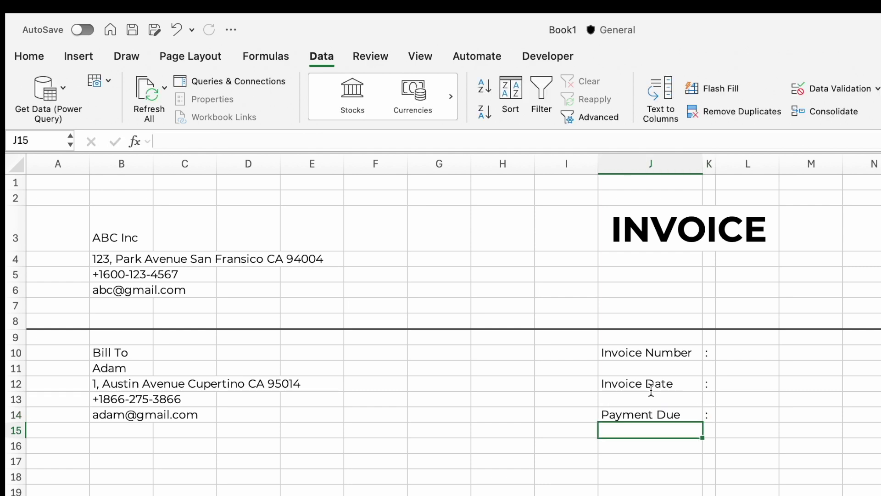
text(Amount Due)
key(Tab)
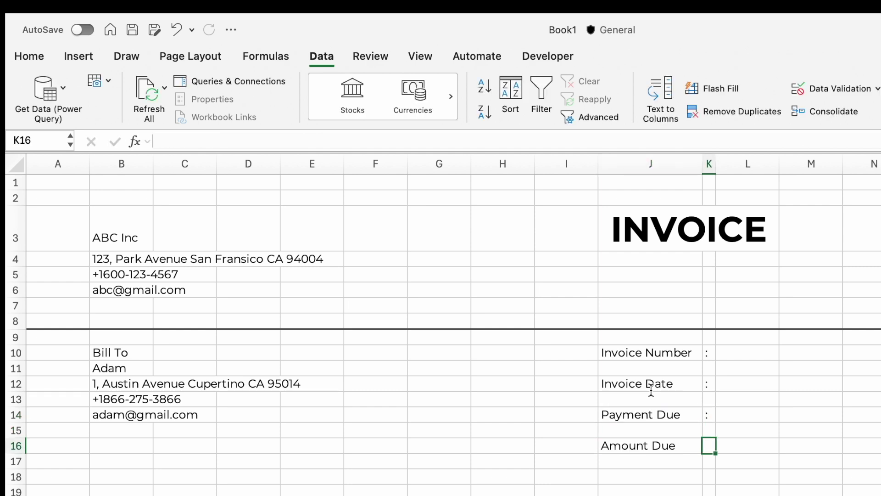
text(:)
key(Return)
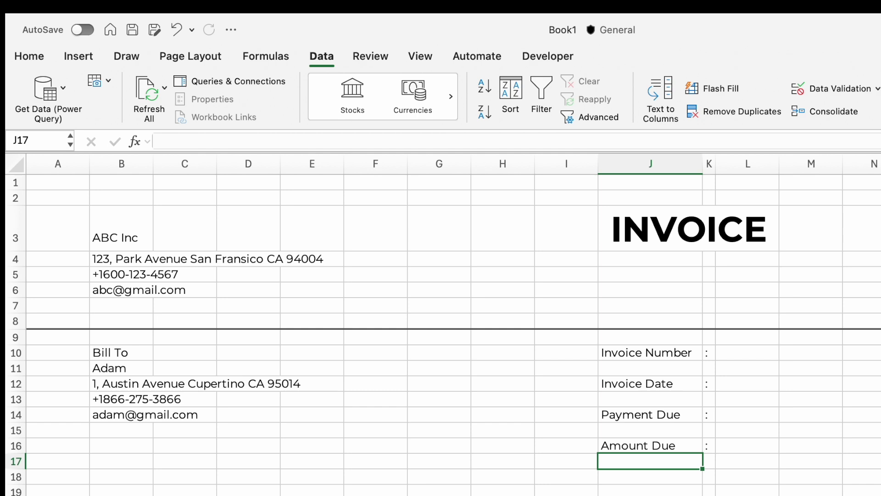
Make the invoice detail labels and colons in J10:K16 bold
mouse_move(647, 353)
mouse_down()
mouse_move(702, 439)
mouse_move(693, 454)
mouse_move(707, 447)
mouse_up()
click(29, 56)
click(108, 112)
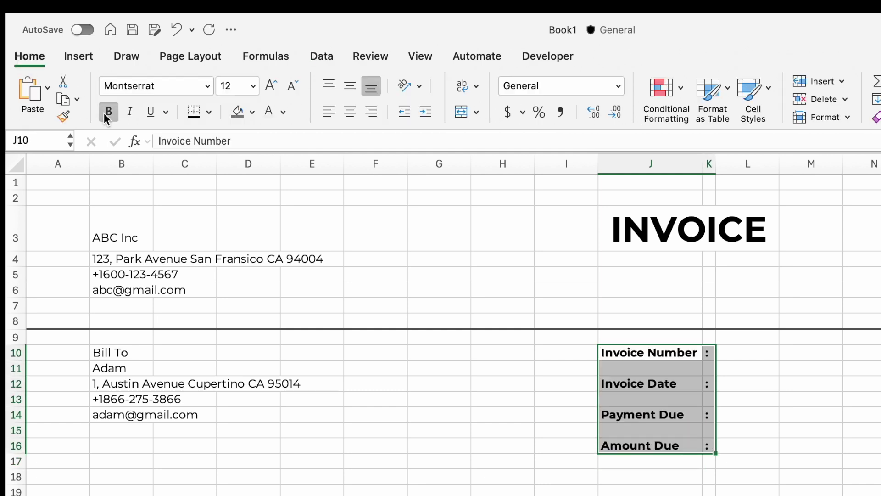
click(569, 491)
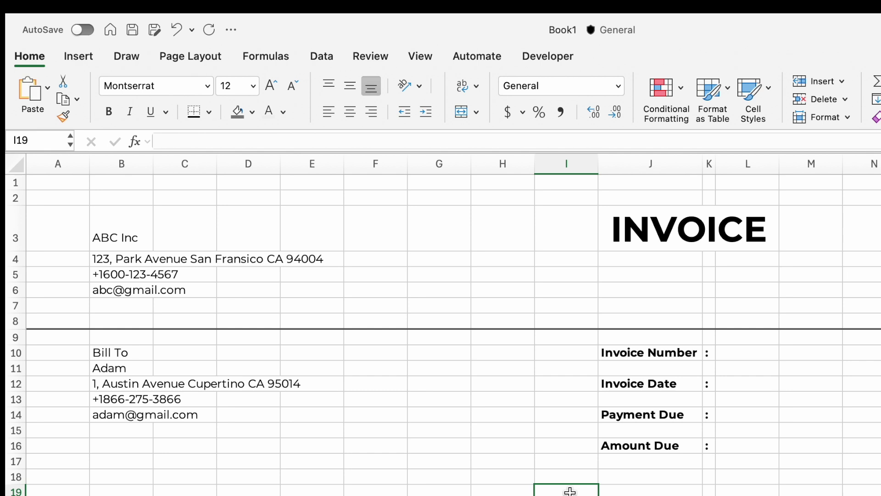
Enter invoice number 20220830, date 30 Aug 2022 and payment due 30 Sept 2022 in column L
click(760, 352)
text(20220830)
key(Return)
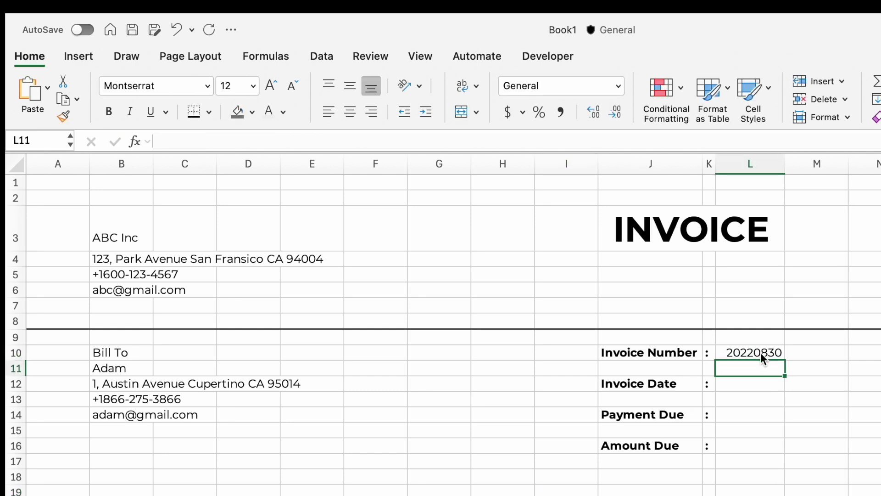
key(Down)
text(30 Aug 2022)
key(Return)
click(749, 416)
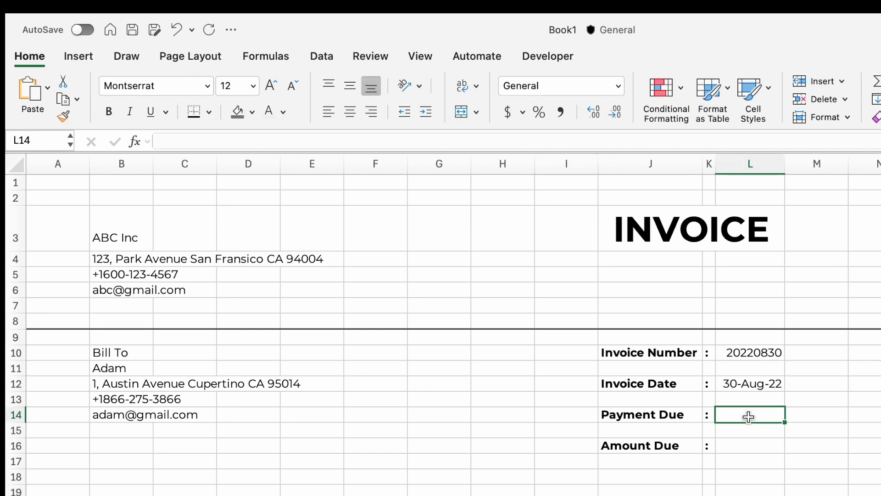
text(30 Sept 2022)
key(Return)
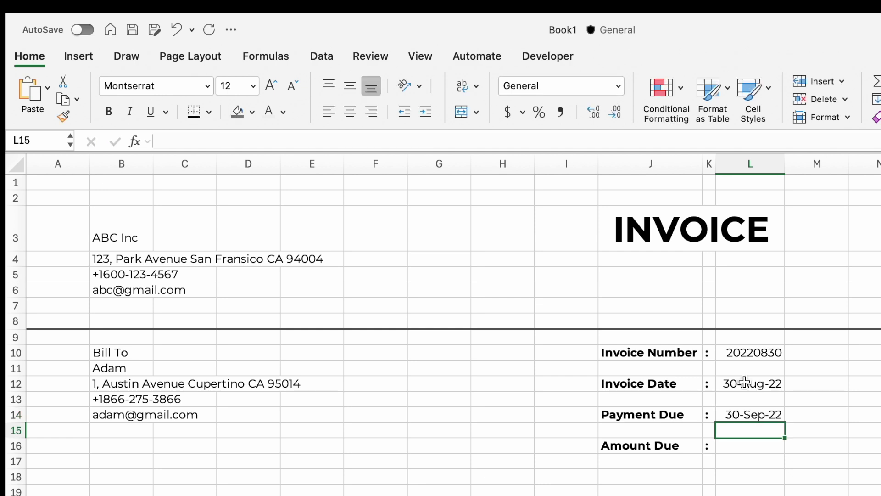
Open Format Cells for the two date cells and choose the Custom number category
drag(744, 381, 742, 414)
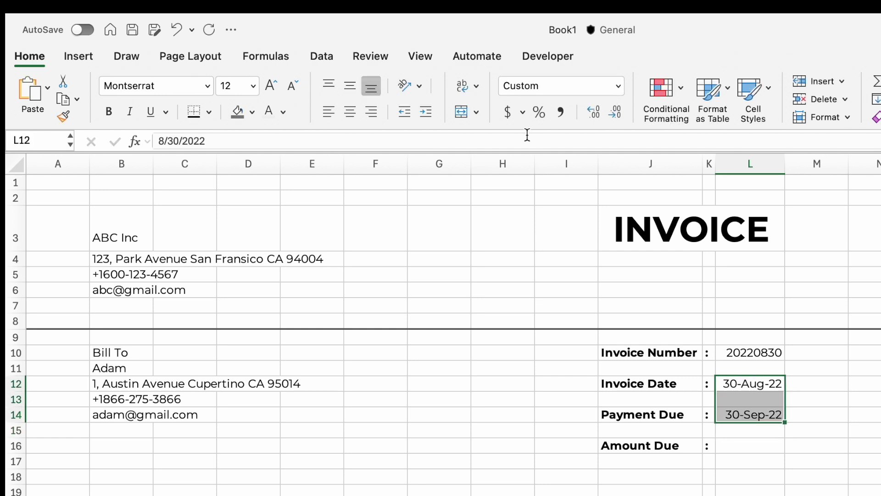
click(618, 86)
click(568, 449)
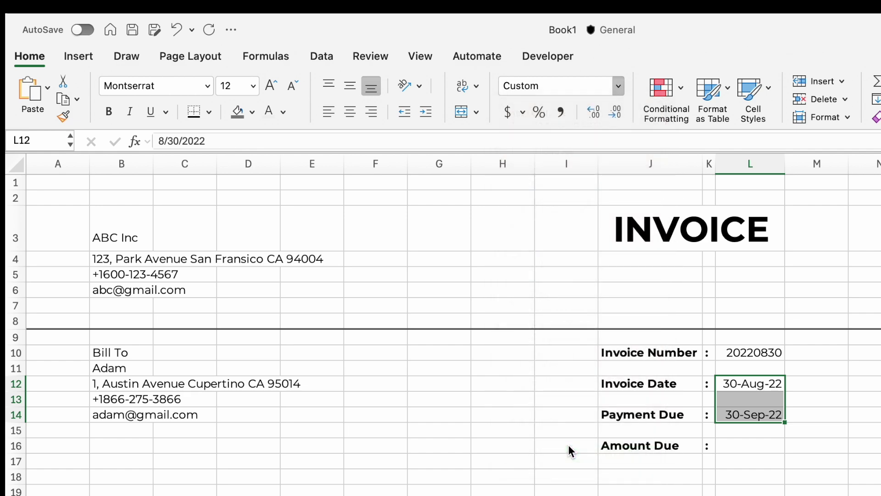
click(415, 329)
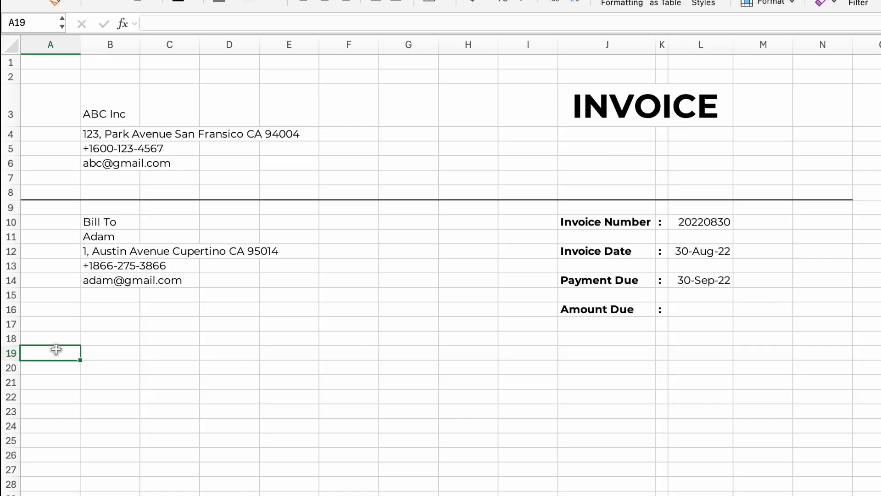
Enter the headers Items, Quantity, Unit Price and Amount in B19, G19, J19 and M19
click(100, 353)
text(Items)
key(Tab)
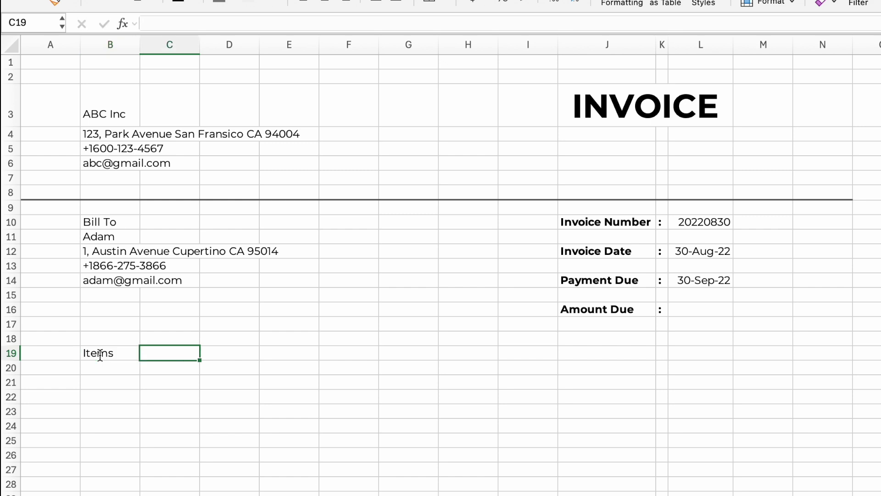
click(410, 353)
text(Quantity)
key(Tab)
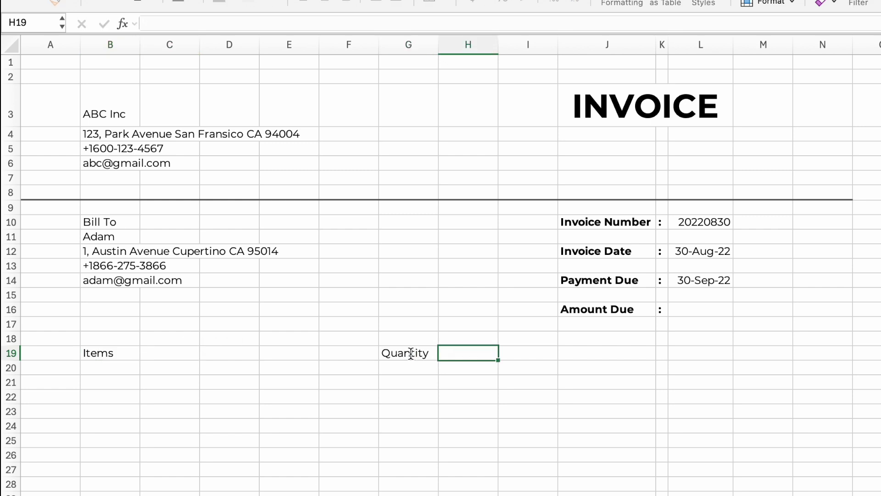
click(610, 353)
text(Unit Price)
key(Tab)
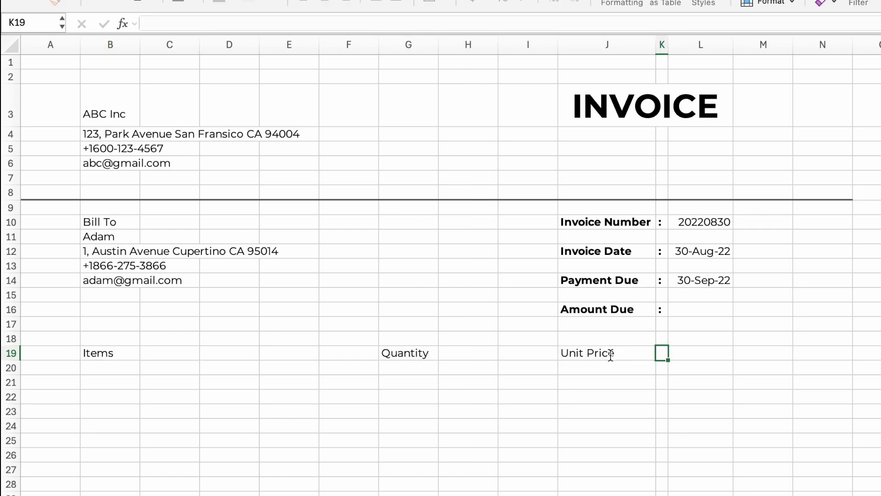
click(762, 353)
text(Amount)
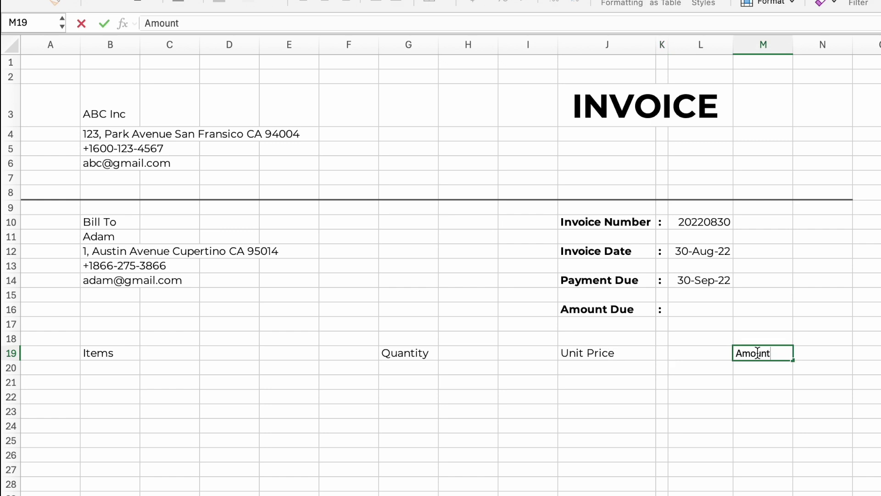
key(Return)
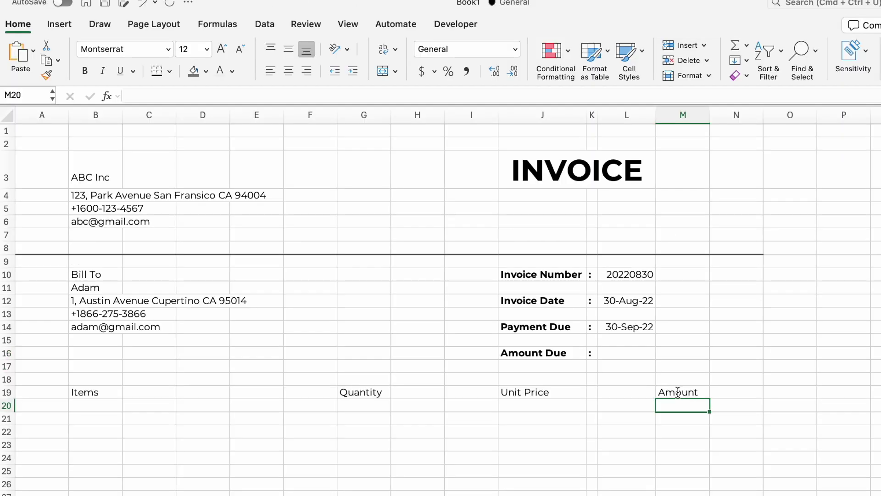
Give the header row A19:N19 a dark grey fill with white text
drag(36, 392, 753, 390)
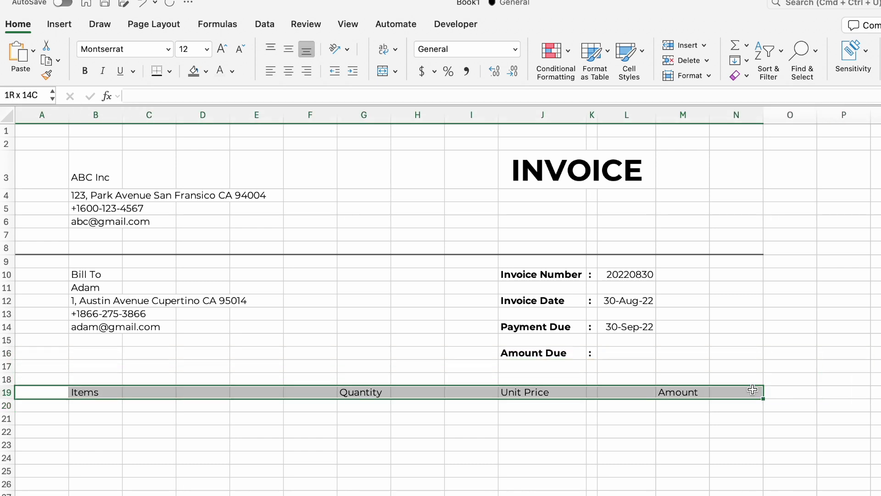
click(194, 70)
click(232, 71)
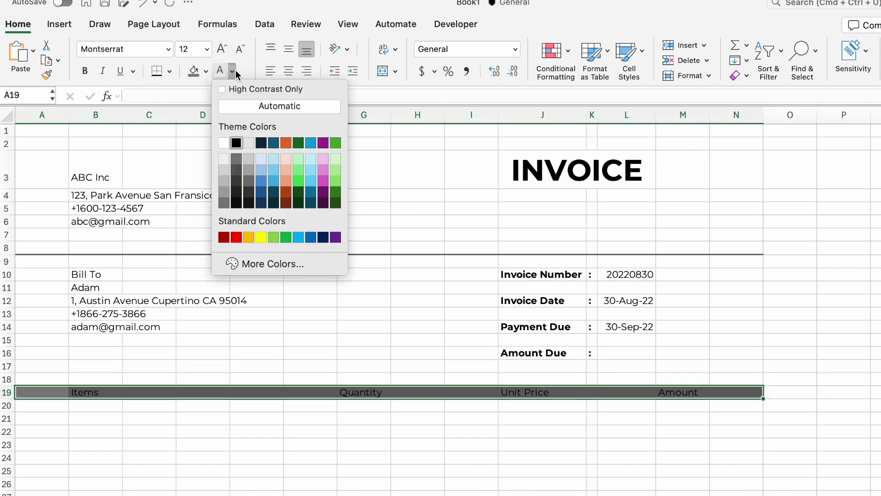
click(224, 142)
click(270, 428)
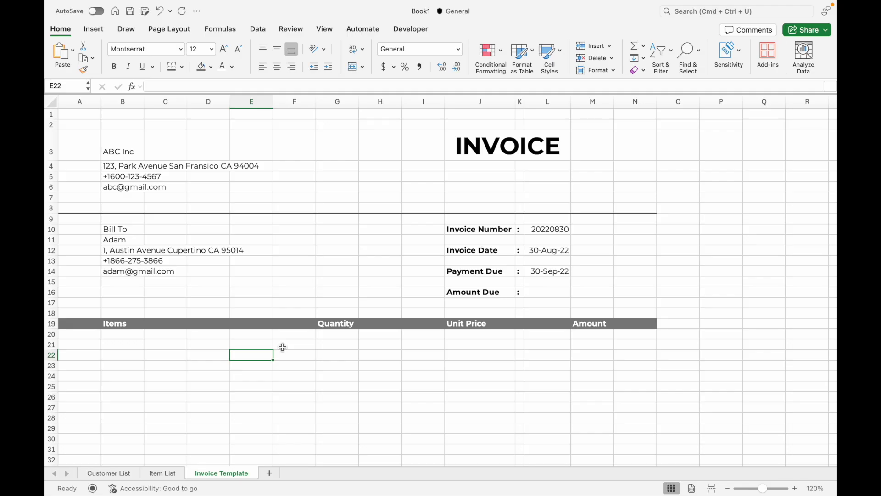
Start a List-type data validation rule on the first item cell B21
click(119, 342)
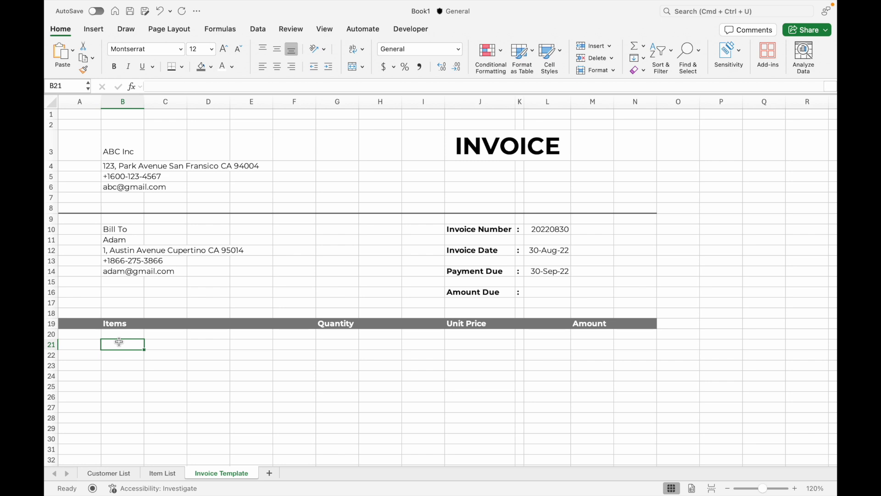
click(259, 32)
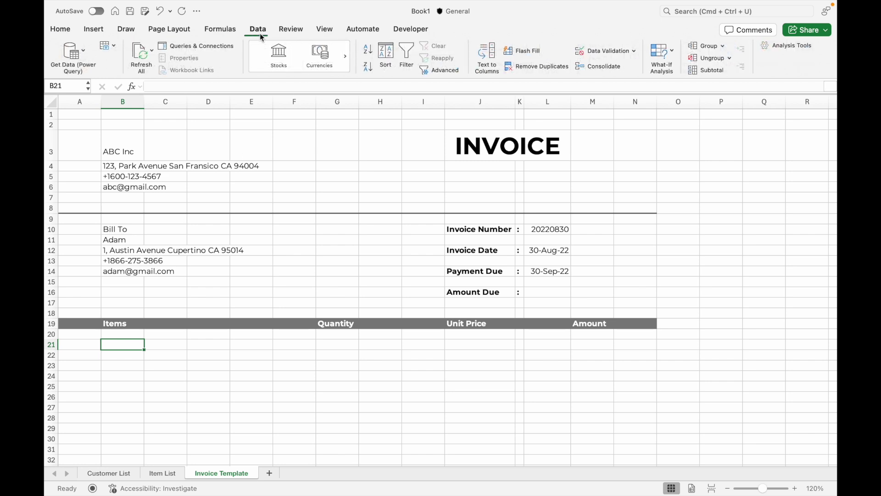
click(634, 51)
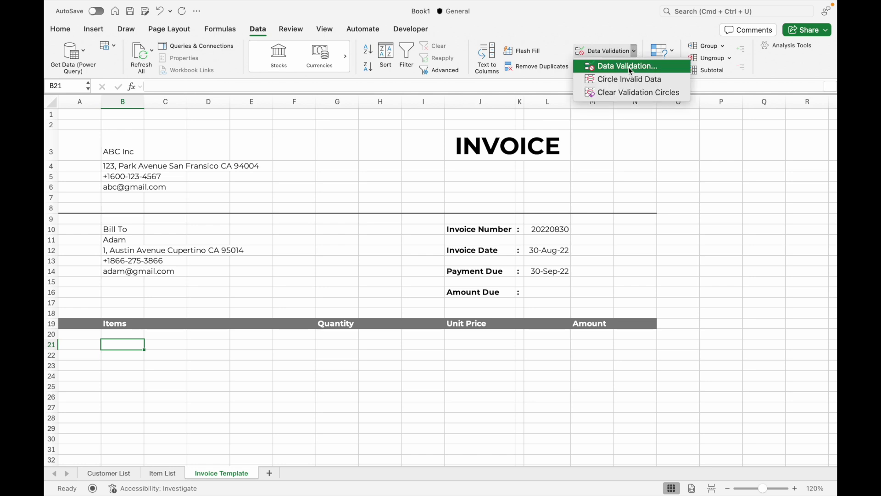
click(629, 67)
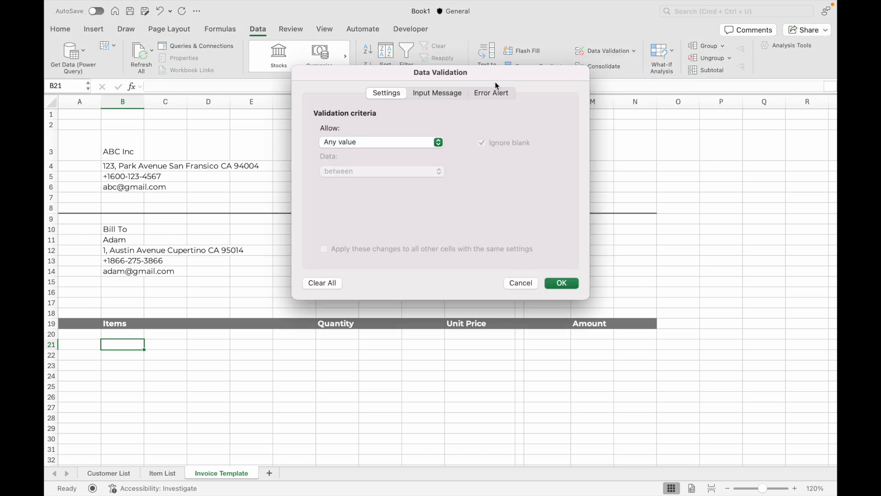
click(416, 142)
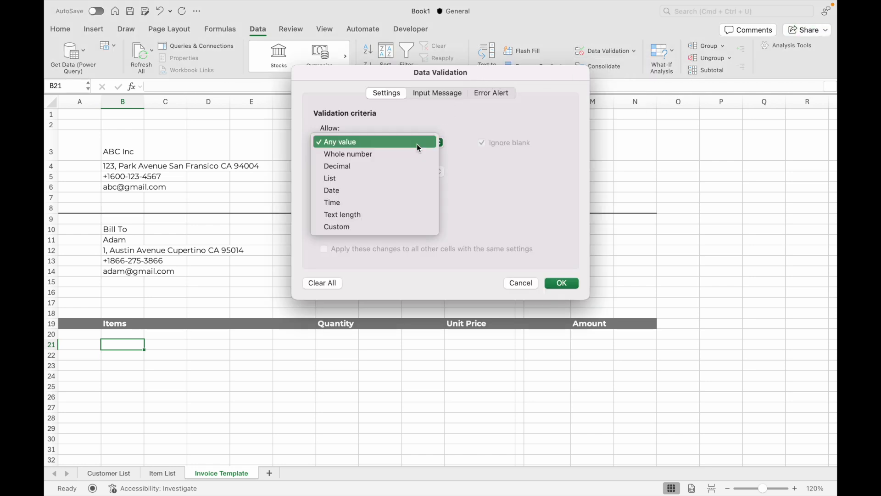
click(405, 177)
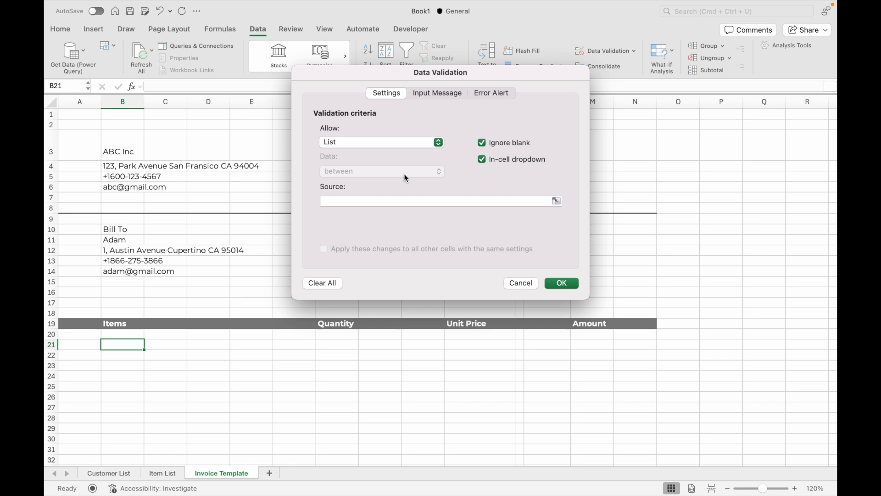
Set the dropdown source to 'Item List'!$B$3:$B$23 and confirm the validation
click(557, 202)
click(163, 473)
click(155, 134)
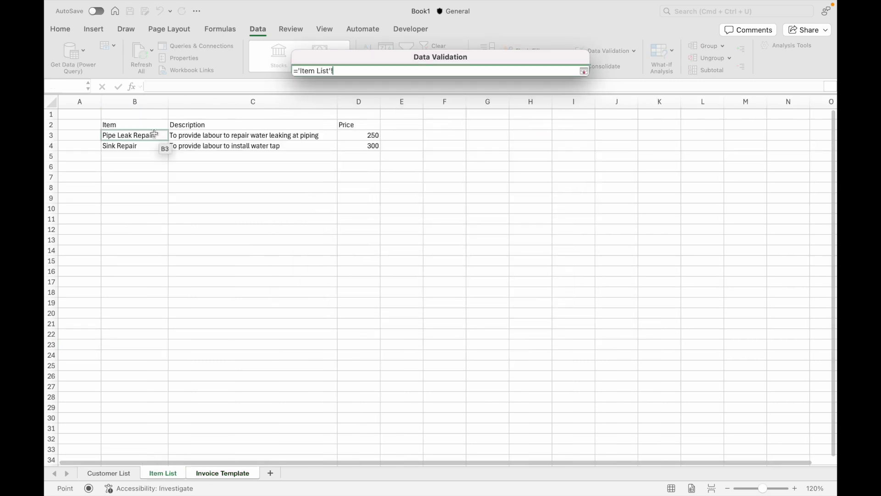
drag(155, 133, 159, 346)
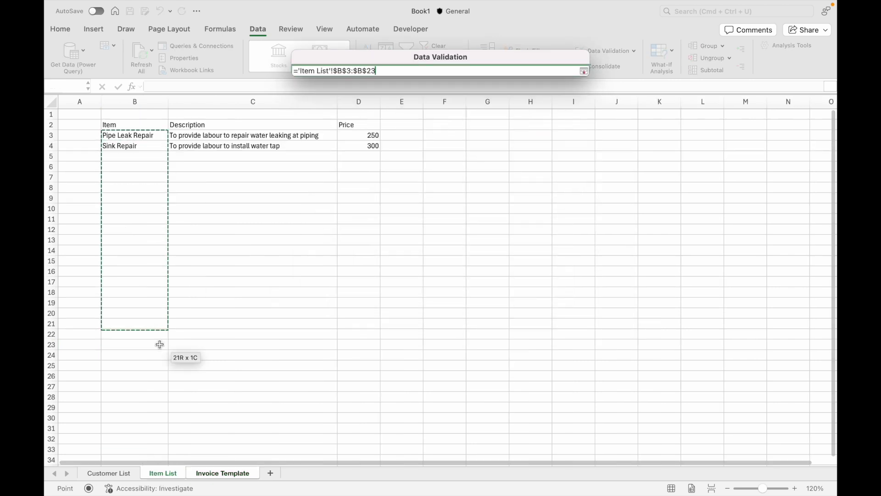
click(584, 72)
click(561, 282)
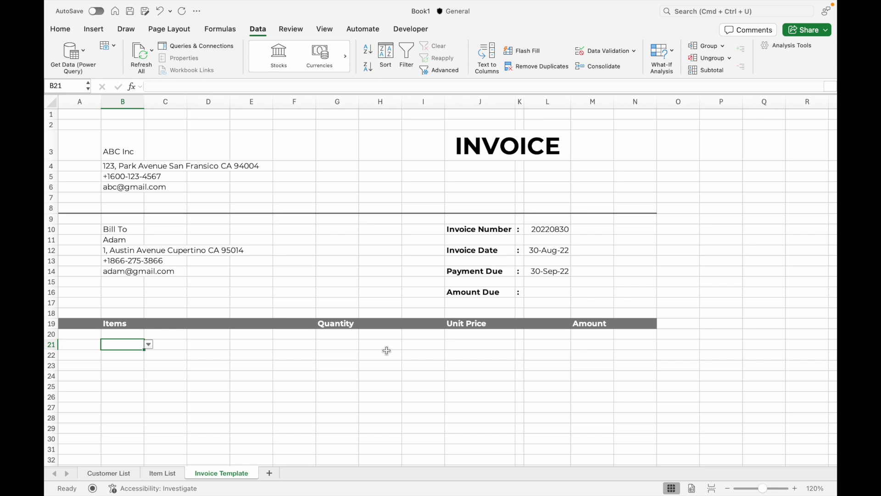
click(127, 355)
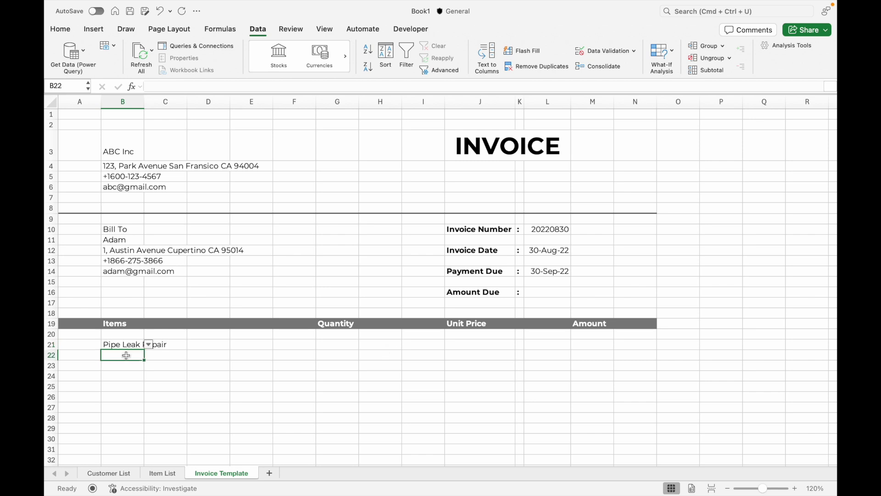
Enter =VLOOKUP(B21,'Item List'!B3:D23,2,FALSE) in B22 to pull the item description
text(=vl)
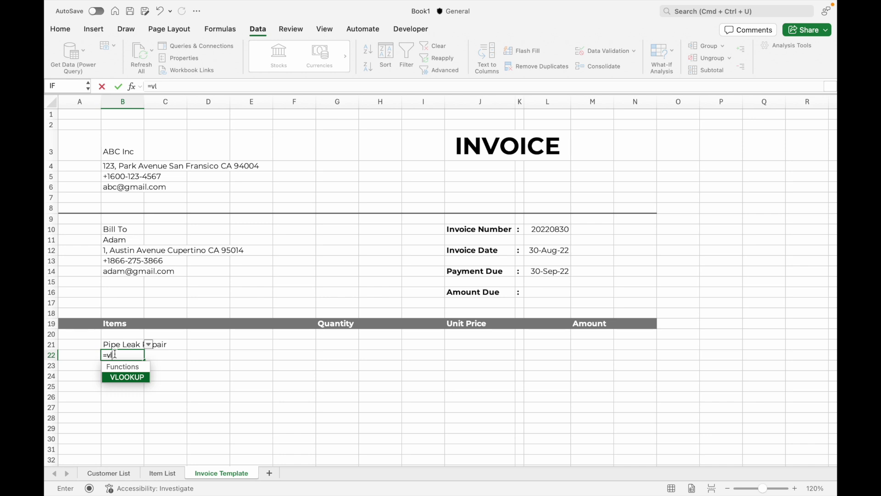
double_click(107, 377)
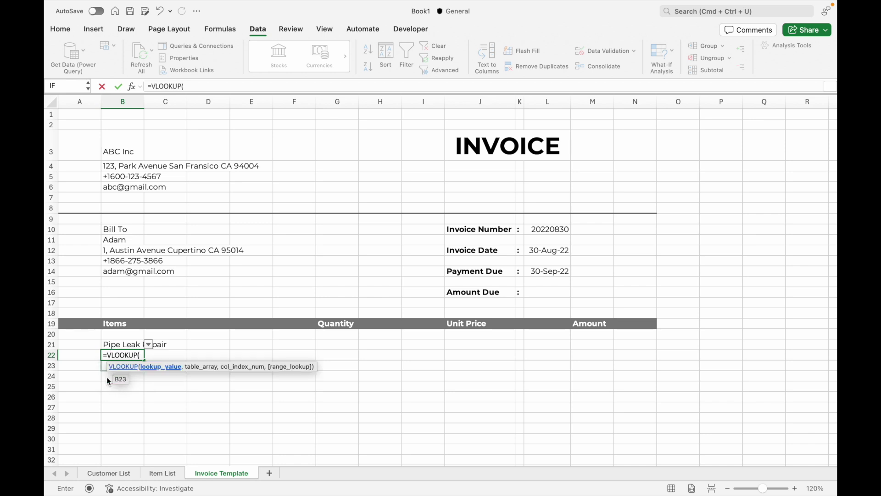
click(109, 344)
text(,)
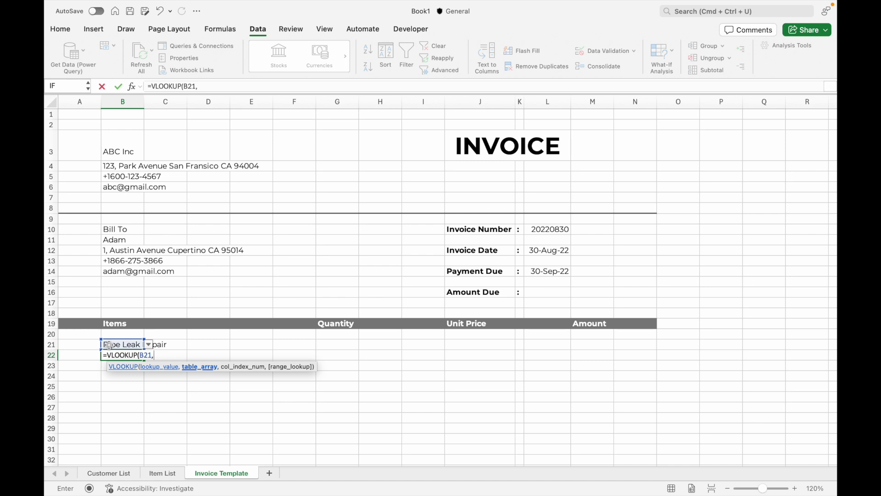
click(162, 472)
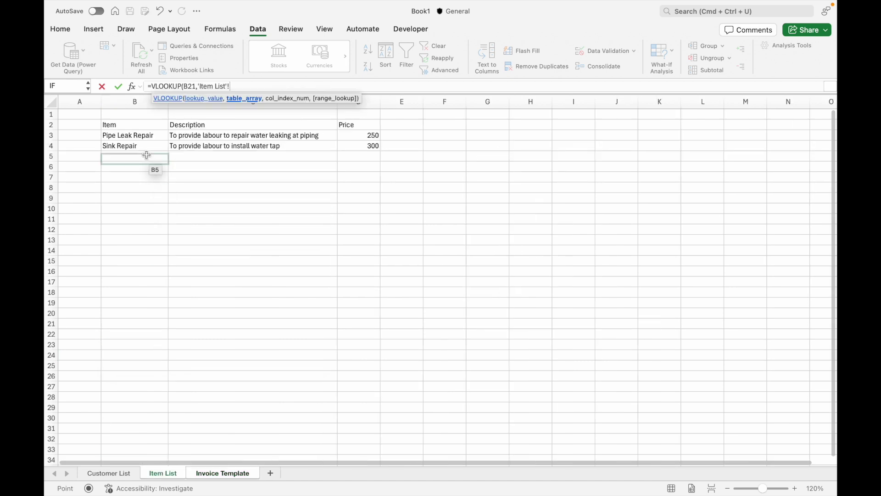
drag(133, 135, 374, 346)
text(,2,)
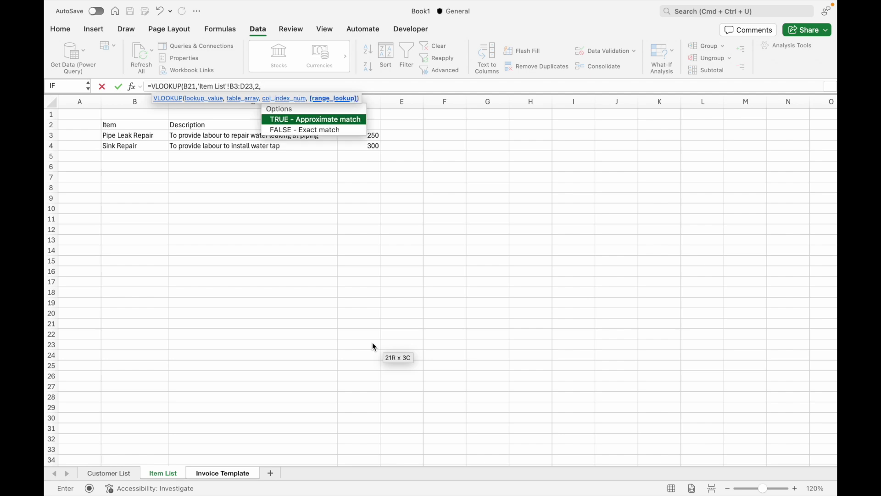
double_click(331, 130)
text())
key(Return)
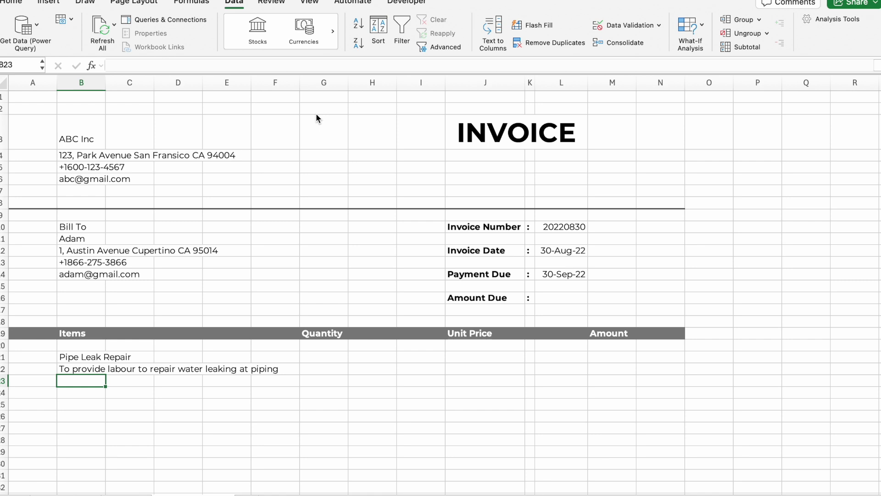
Reuse the lookup formula in J21 with column index 3 to fetch the unit price
key(Up)
click(294, 65)
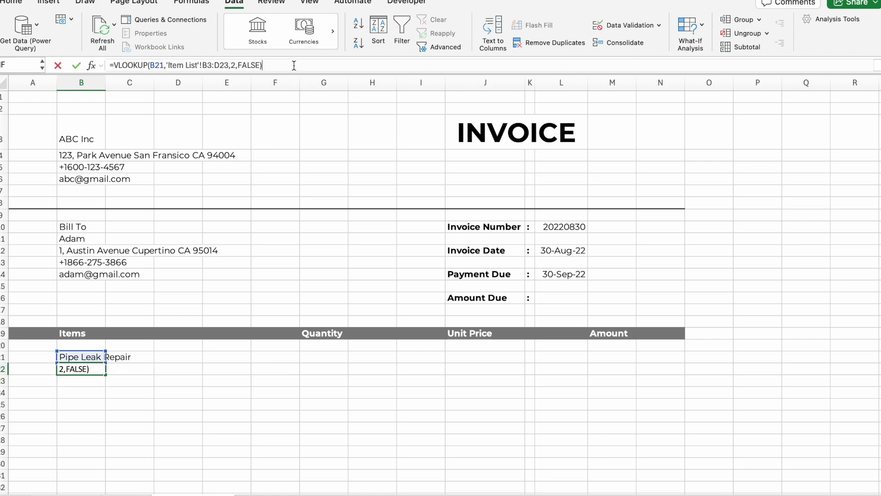
key(Escape)
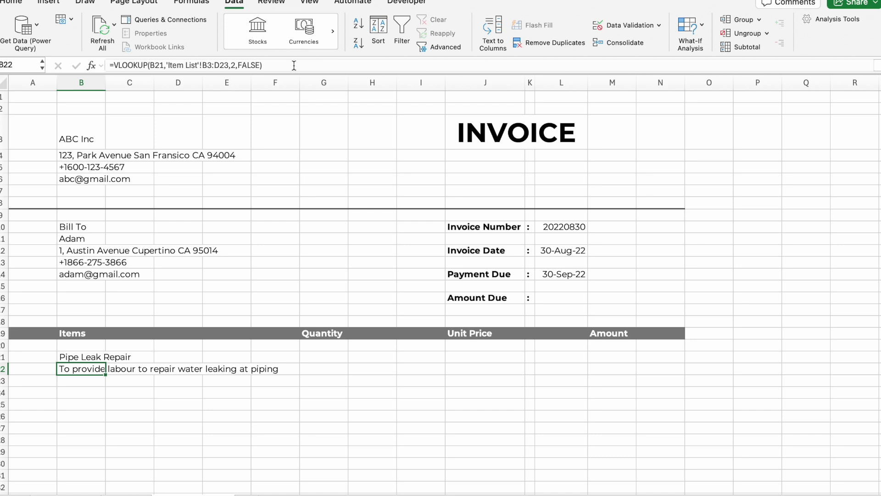
click(471, 357)
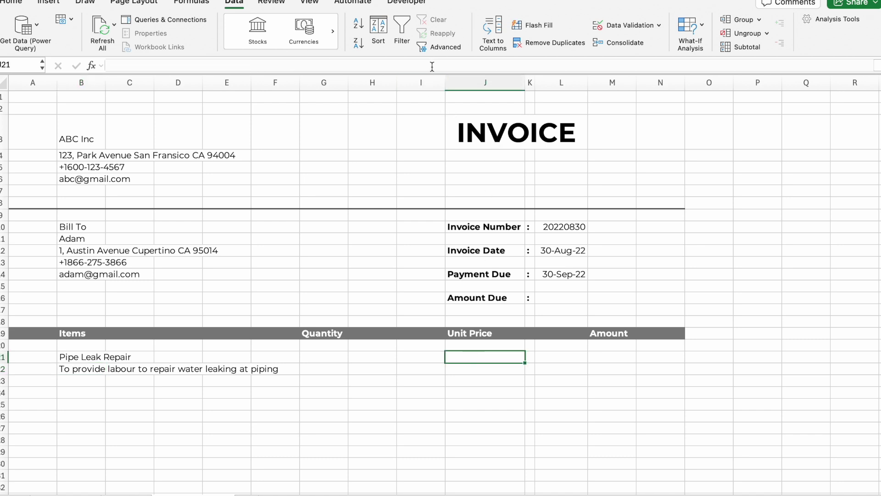
click(431, 65)
text(=VLOOKUP(B21,'Item List'!B3:D23,2,FALSE))
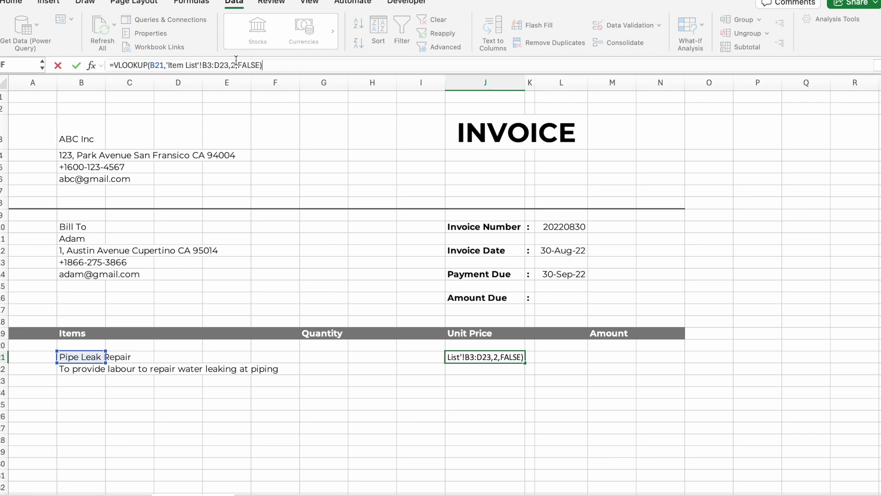
click(236, 64)
key(BackSpace)
text(3)
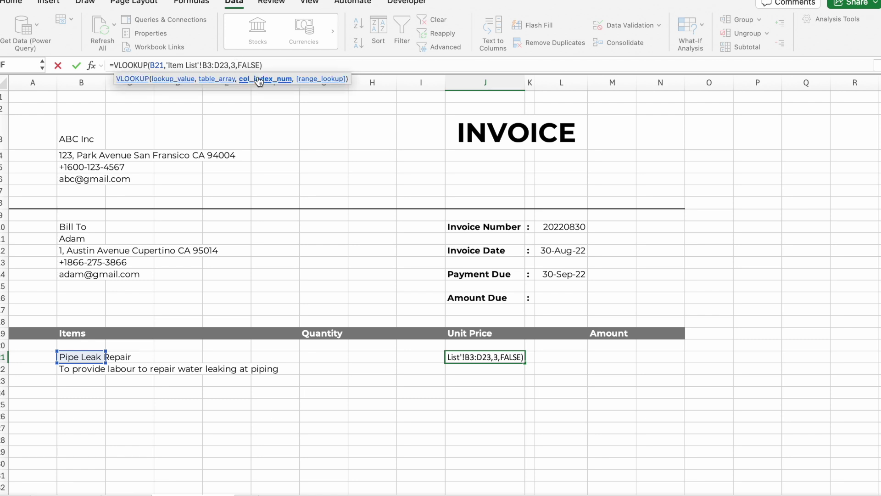
click(284, 64)
key(Return)
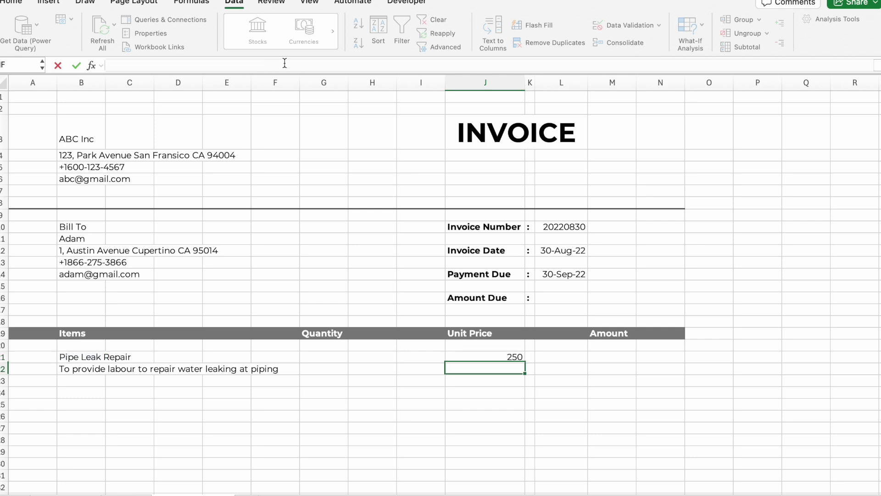
Enter a quantity of 1 in G21
click(337, 367)
click(335, 356)
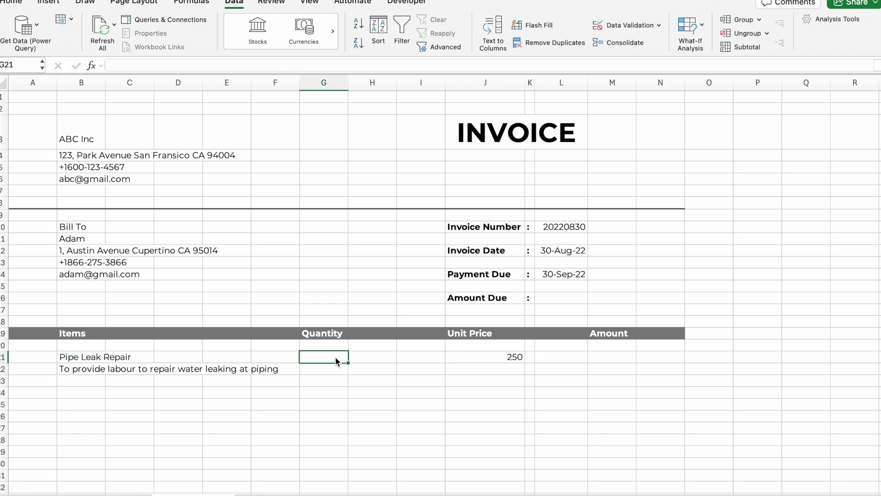
text(1)
click(618, 355)
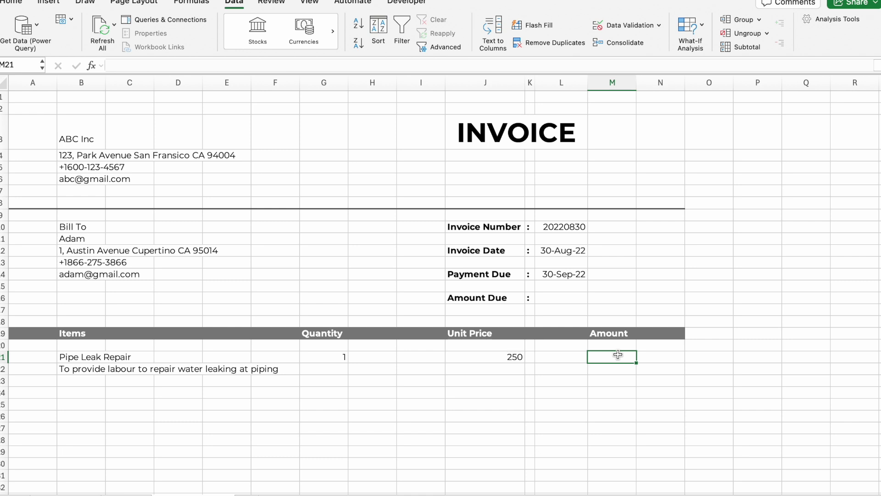
Enter =IFERROR(J21*G21,"") in M21 so the amount calculates to 250
text(=ifer)
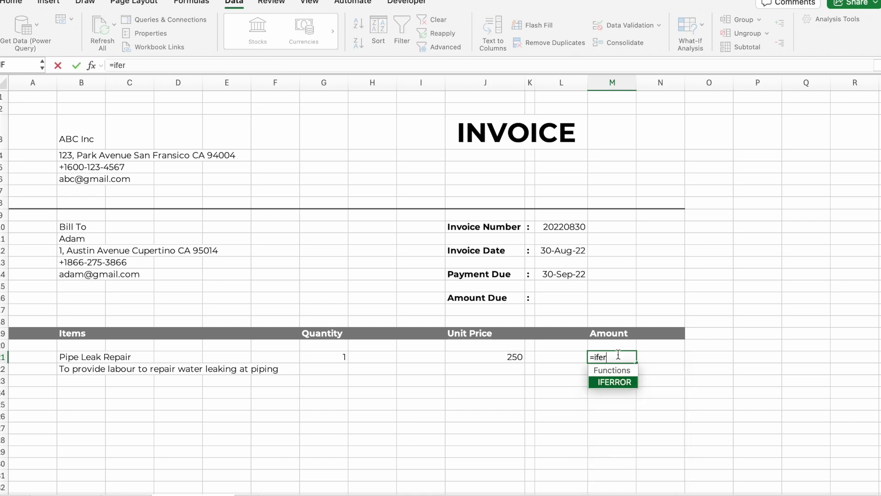
key(Tab)
click(511, 356)
text(*)
click(336, 358)
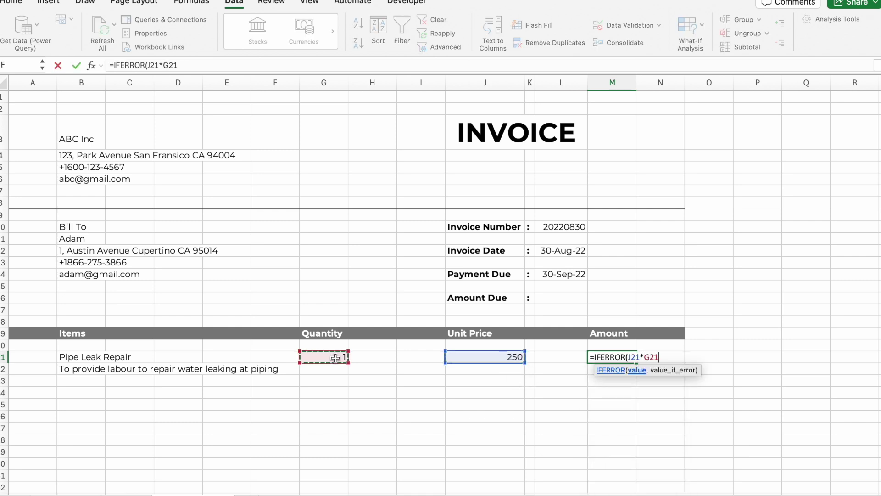
text(,""))
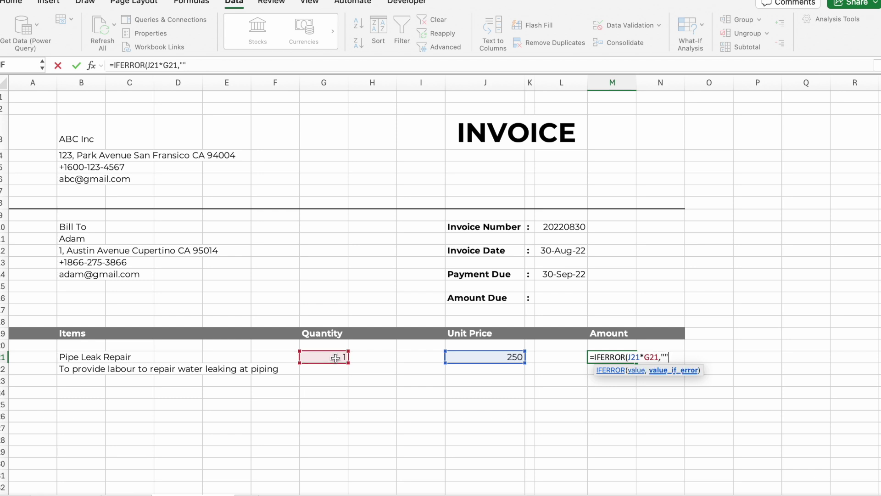
key(Return)
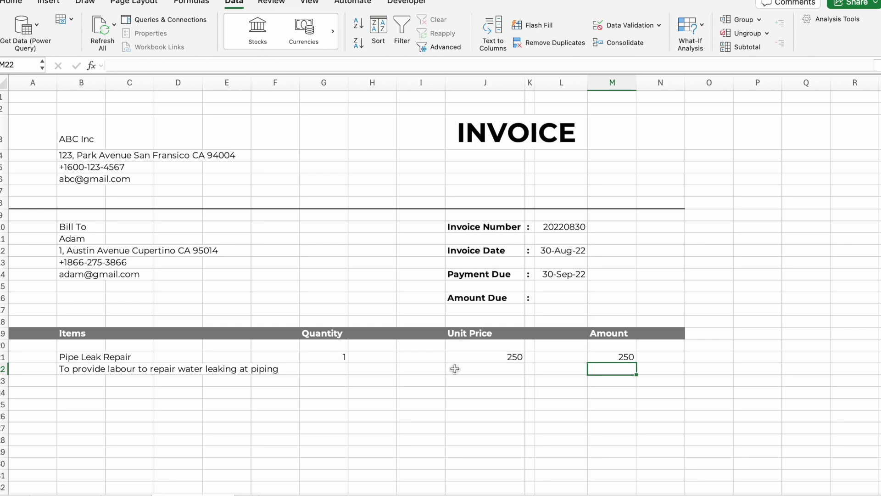
click(492, 355)
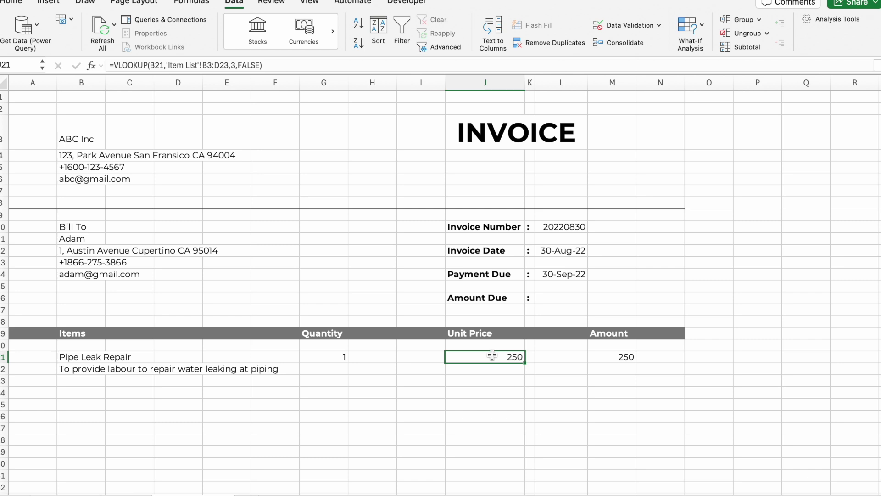
click(608, 357)
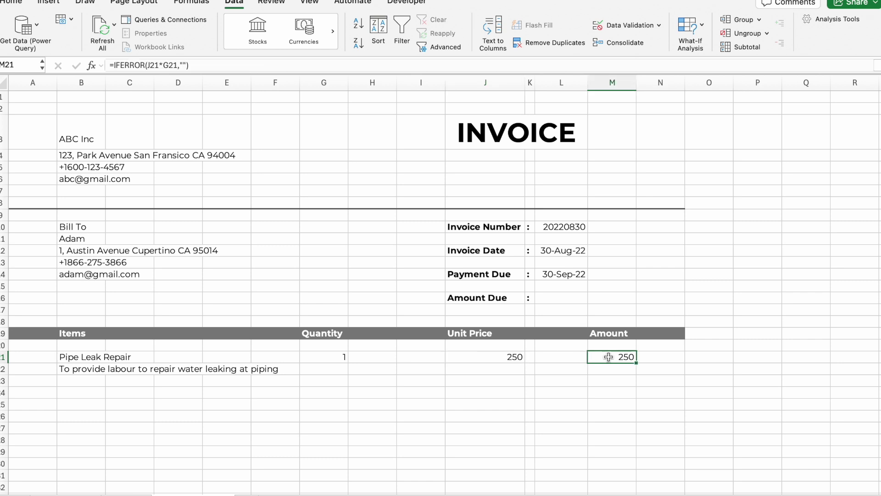
click(13, 2)
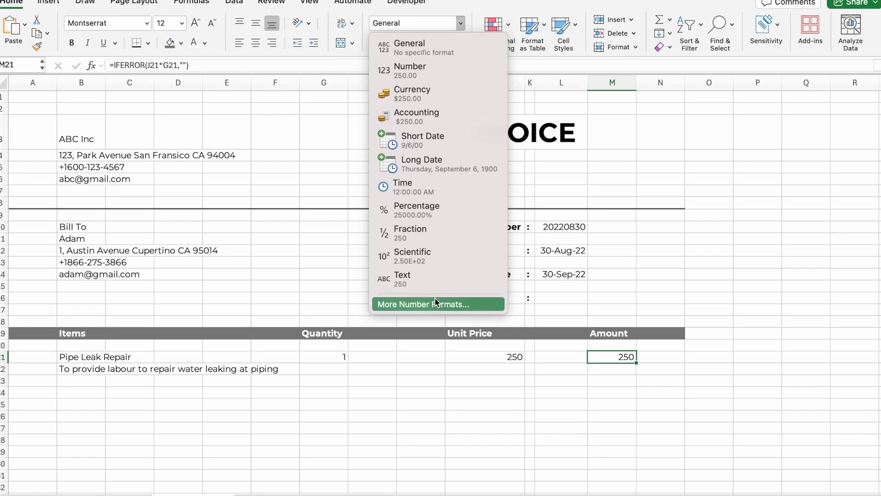
Apply Currency format to M21 through Format Cells so it shows $250.00
click(434, 299)
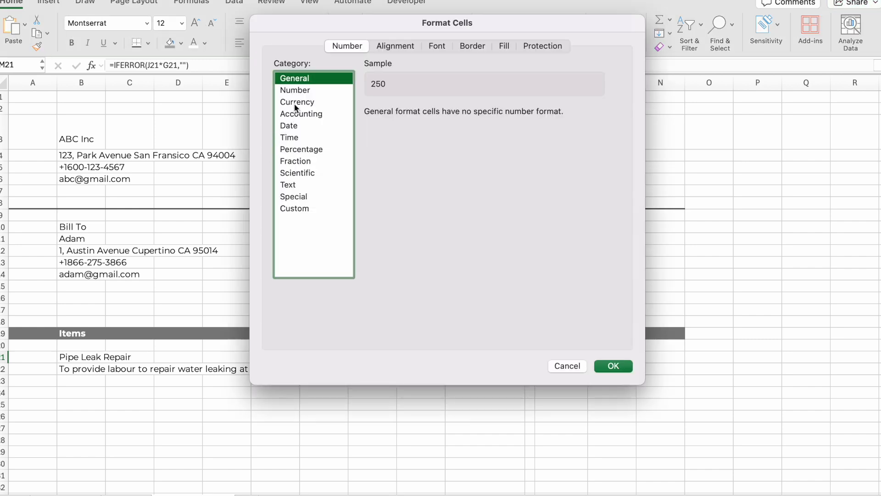
click(297, 101)
click(613, 366)
click(613, 406)
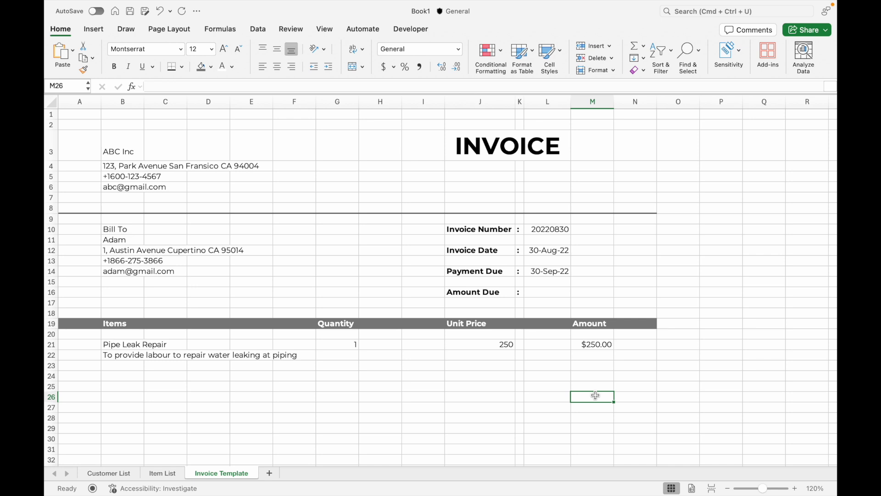
Copy B21:M22 and paste it at B24 with values and source formatting
drag(124, 343, 608, 357)
key(super+c)
click(122, 375)
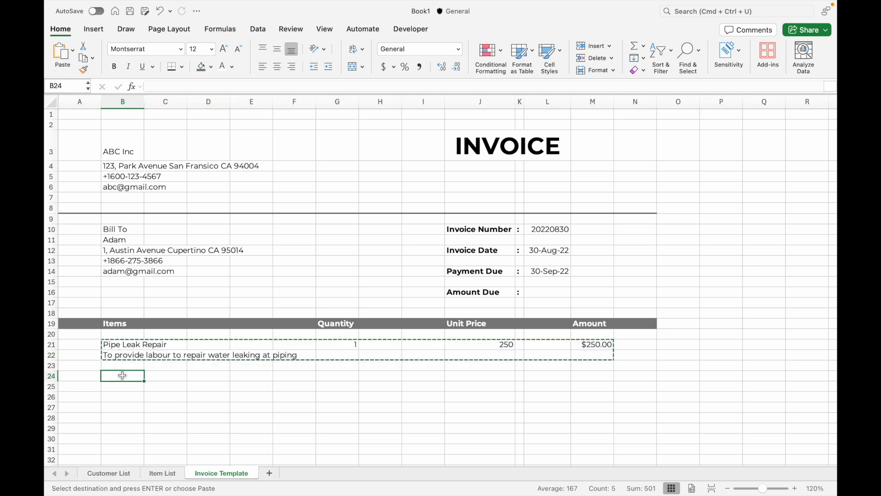
right_click(123, 376)
mouse_move(241, 241)
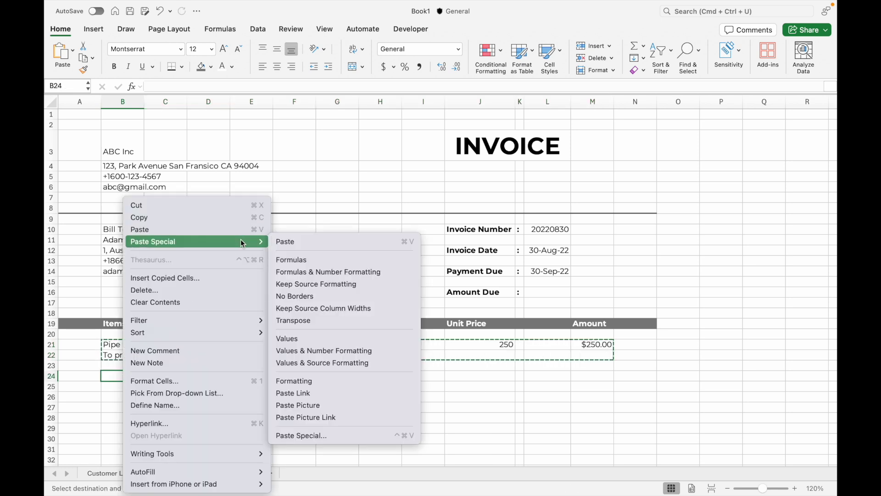
click(340, 363)
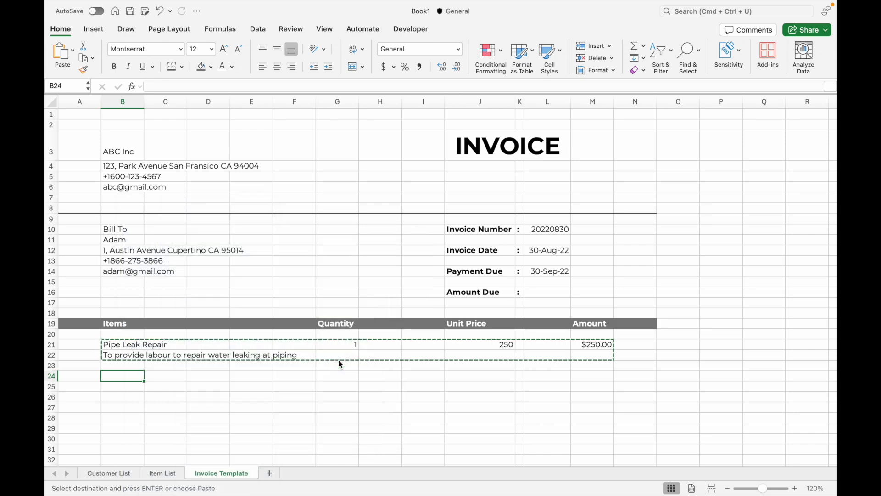
scroll(356, 441, down, 3)
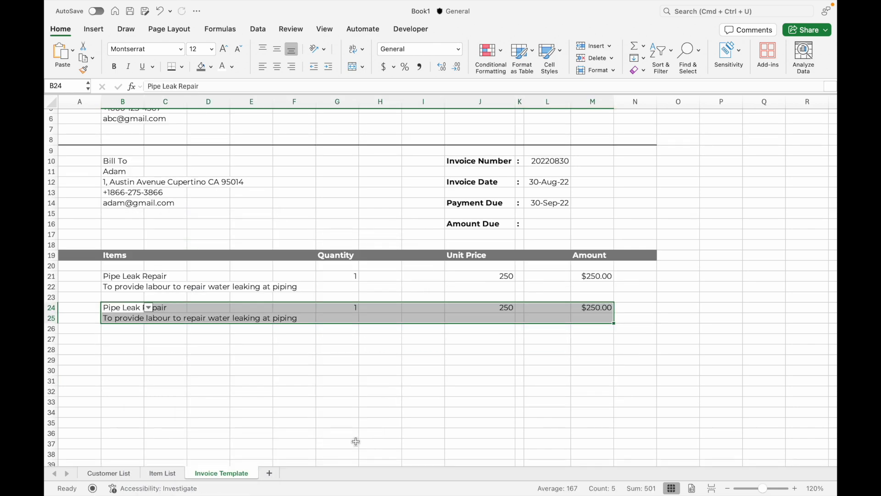
click(501, 395)
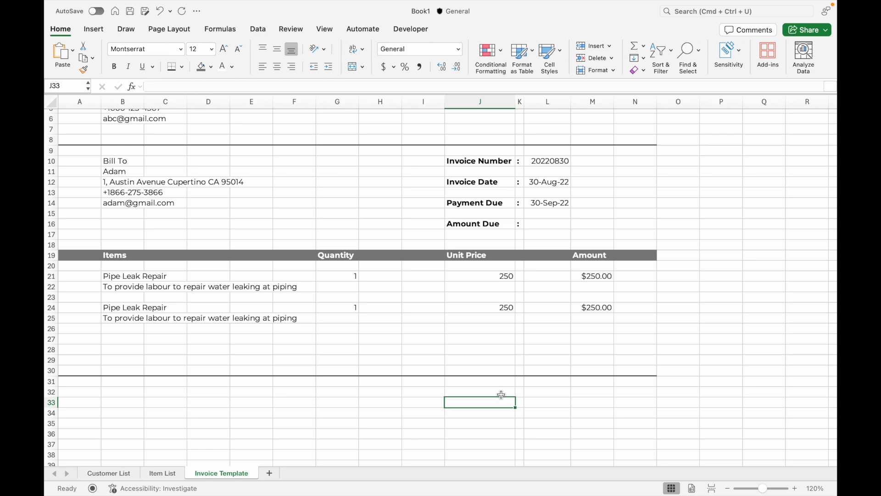
Total the item amounts with =SUM(M21:M30) in M33
click(575, 401)
text(=s)
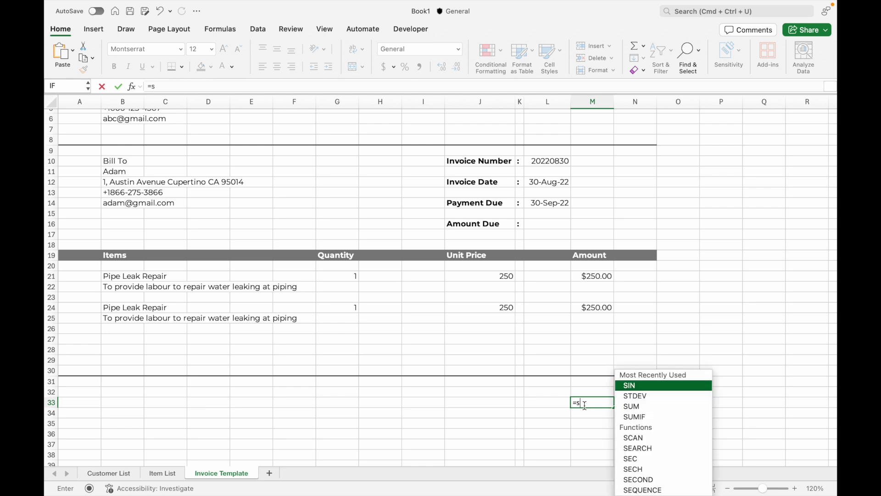
text(um()
click(602, 276)
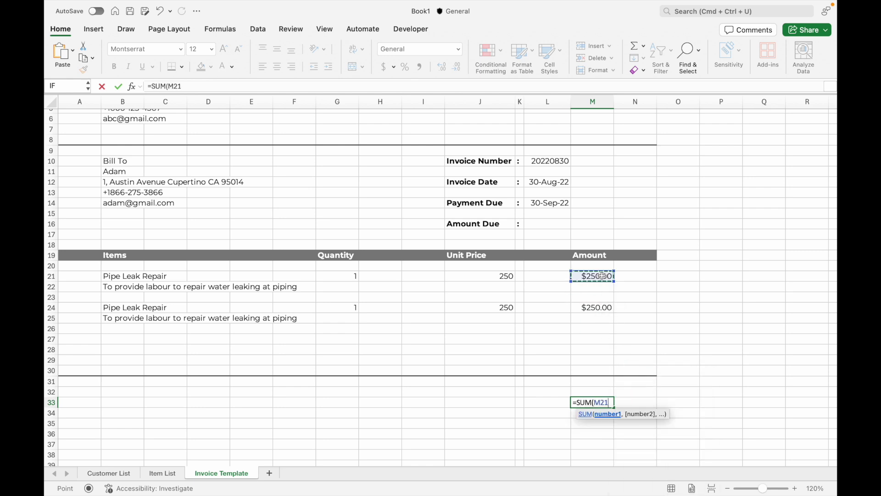
drag(602, 275, 598, 372)
key(Return)
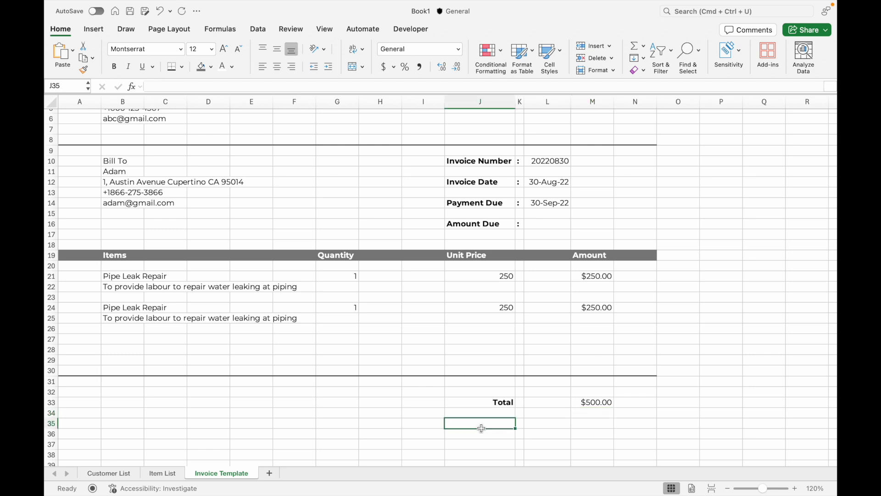
Enter 0 as Amount Paid in M35 and =M35-M33 as Amount Due in M37
click(595, 424)
text(0)
key(Return)
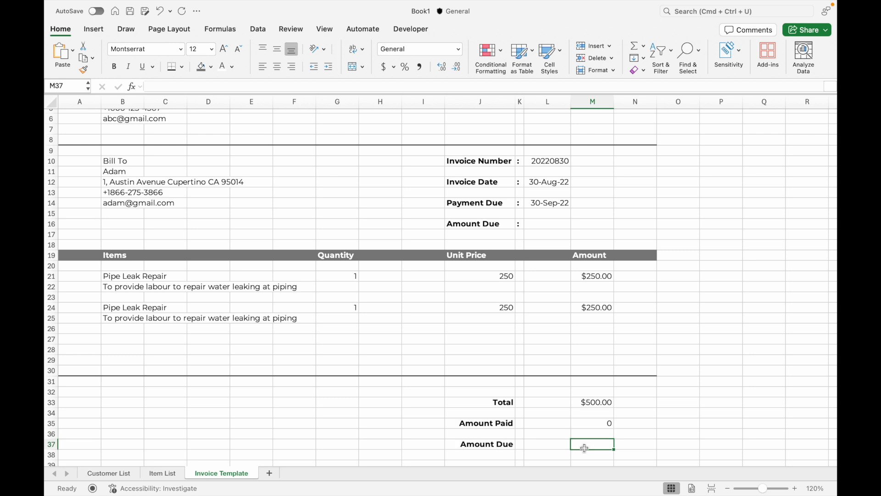
text(=)
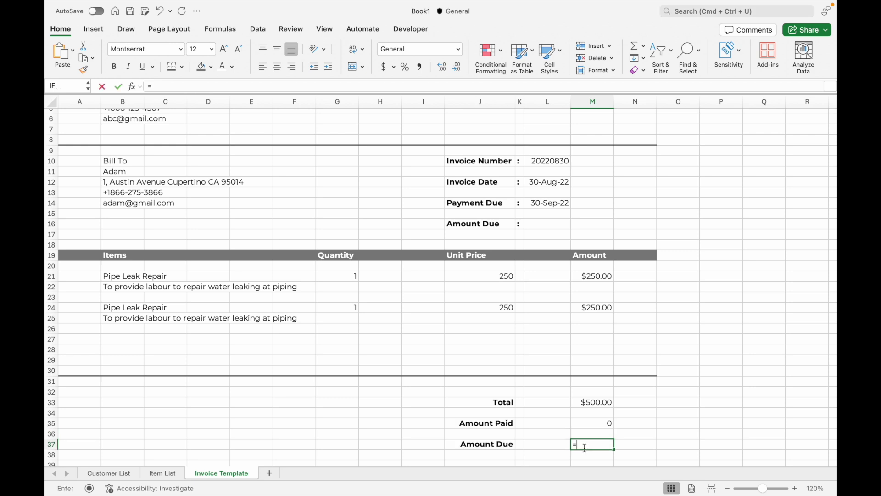
click(593, 425)
text(-)
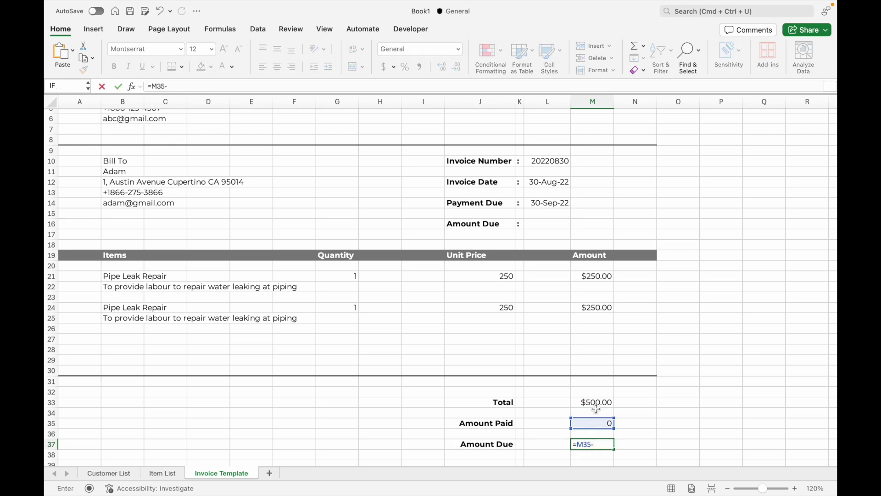
click(598, 402)
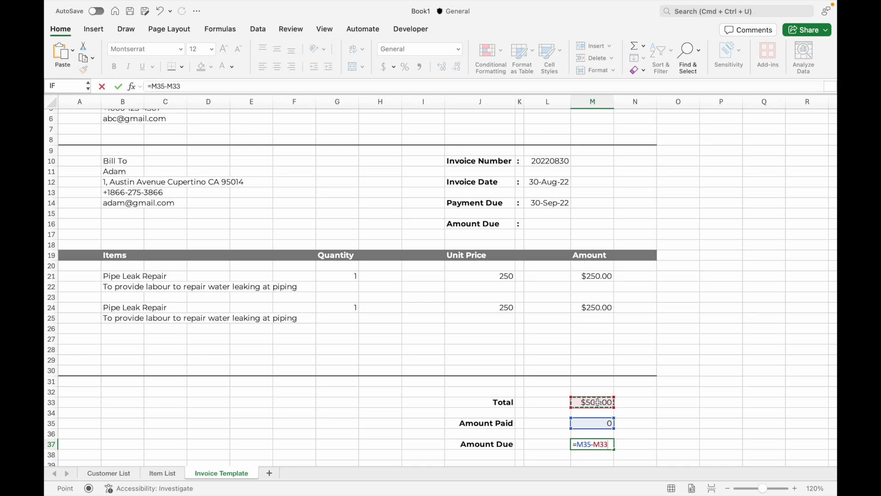
key(Return)
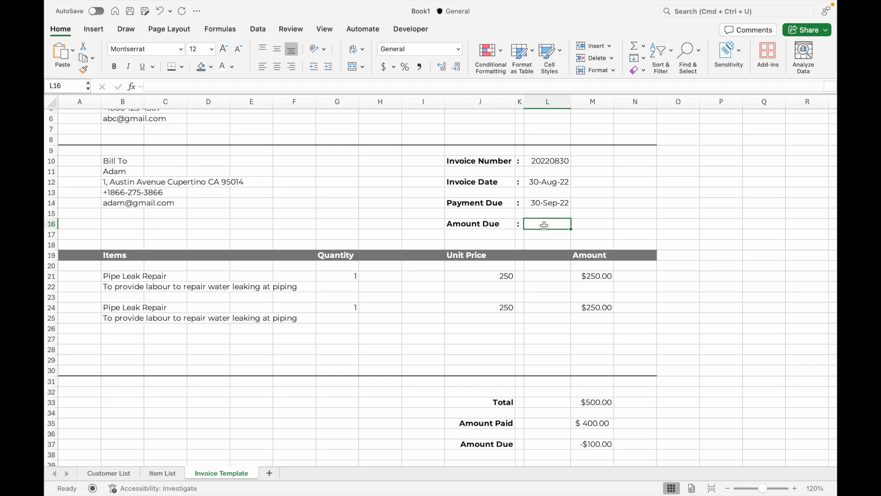
Link L16 to the summary's Amount Due with =M37
text(=)
click(584, 445)
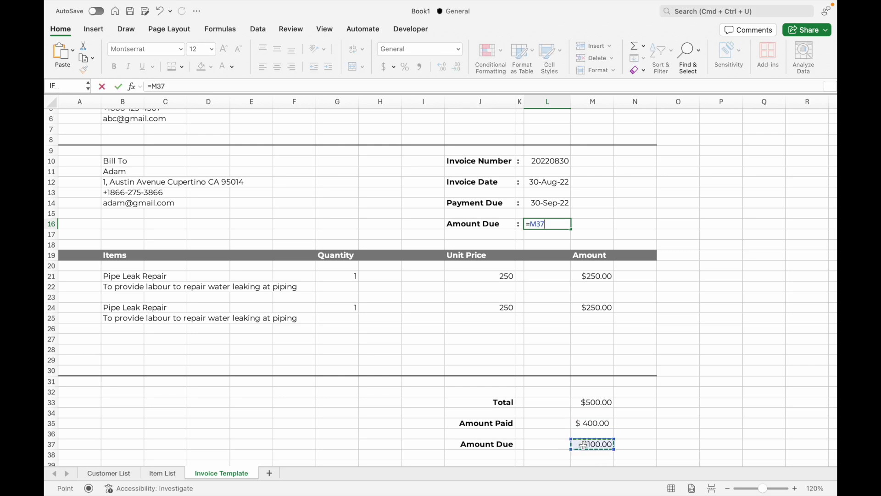
key(Return)
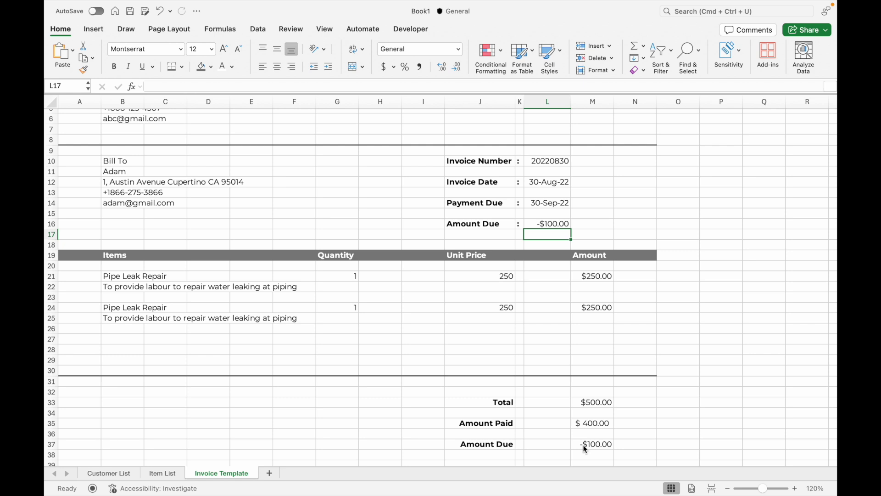
Shade the Amount Due row J16:L16 light grey
drag(459, 224, 562, 223)
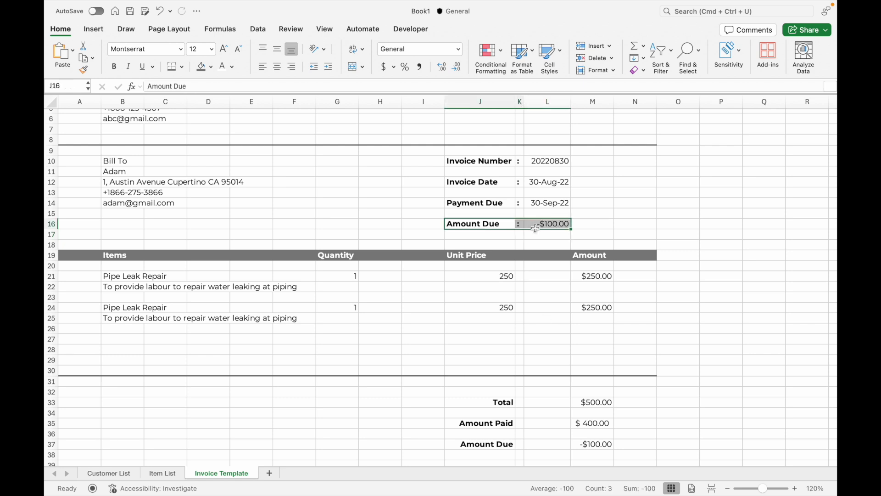
click(210, 66)
click(224, 124)
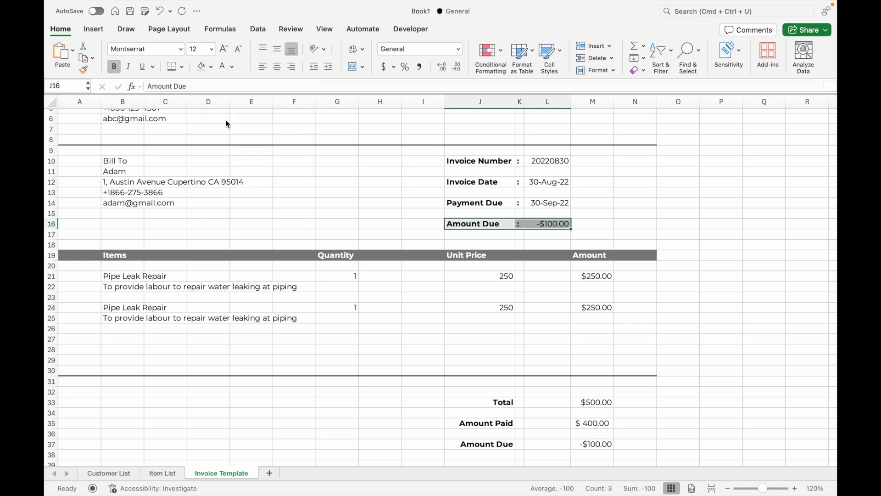
click(480, 244)
scroll(371, 276, down, 5)
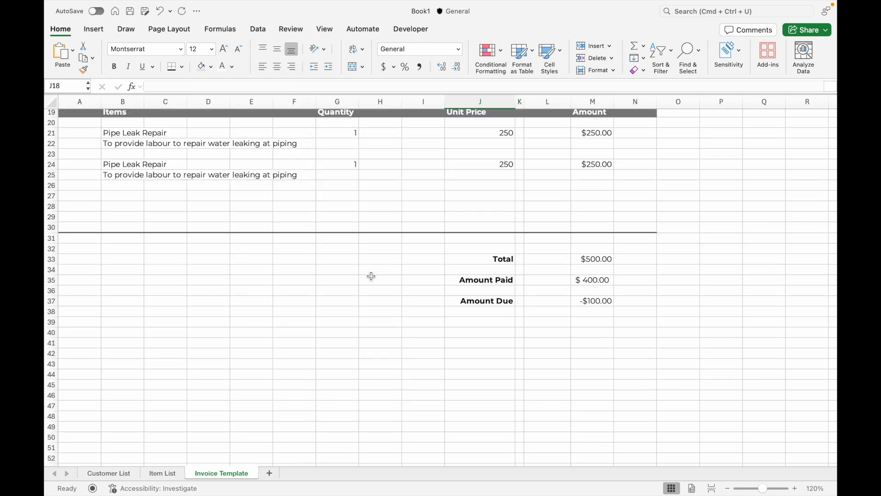
Enter Terms & Conditions, Payment Methods, Bank Details and Account Number in B40:B43
click(121, 332)
text(Terms & Conditions)
key(Return)
text(Payment Methods)
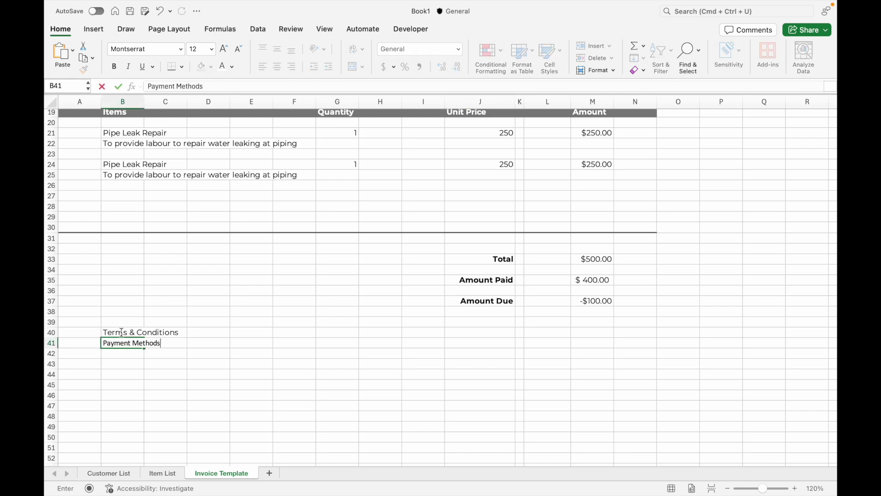
key(Return)
text(Bank Details)
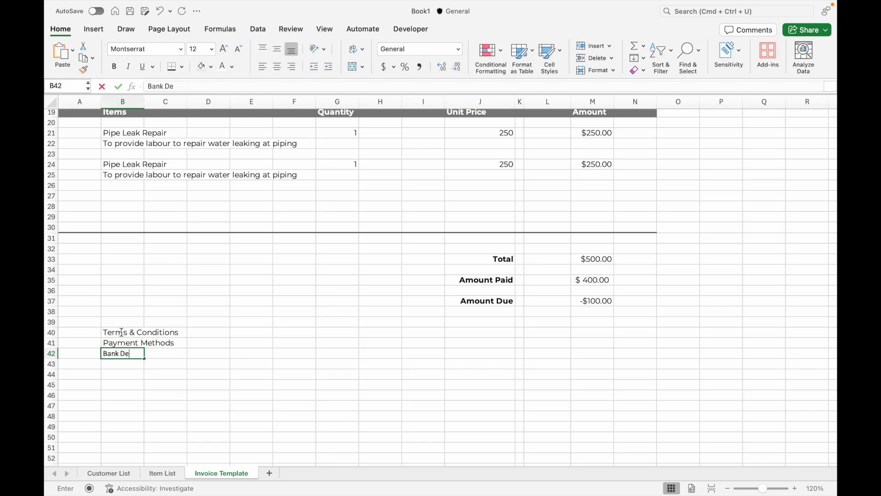
key(Return)
text(Account Number)
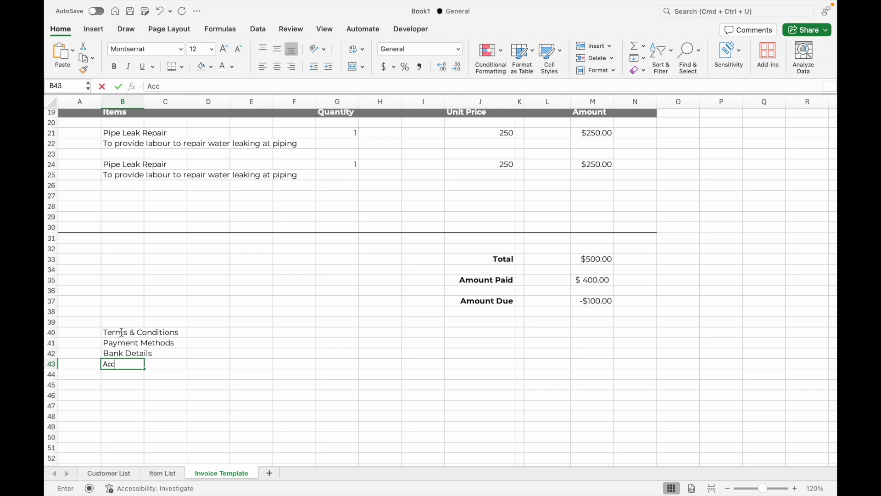
key(Return)
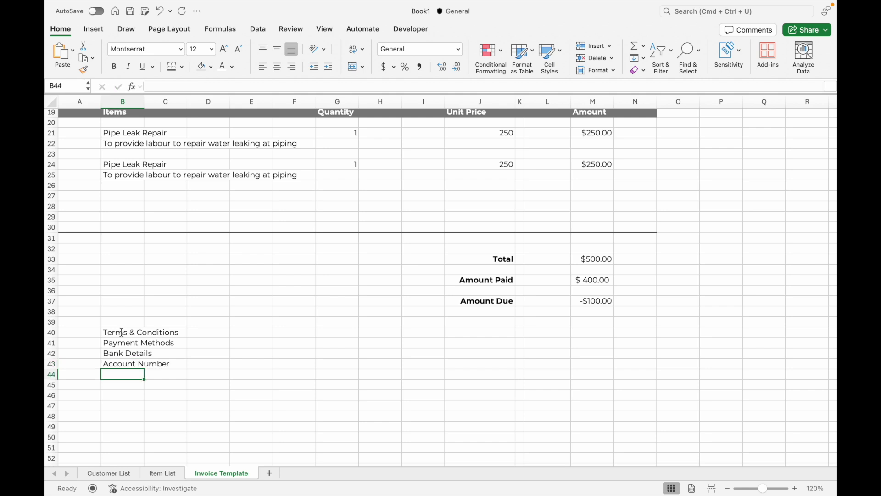
In Page Break Preview, widen the first page to all invoice columns, then return to Normal view
click(325, 29)
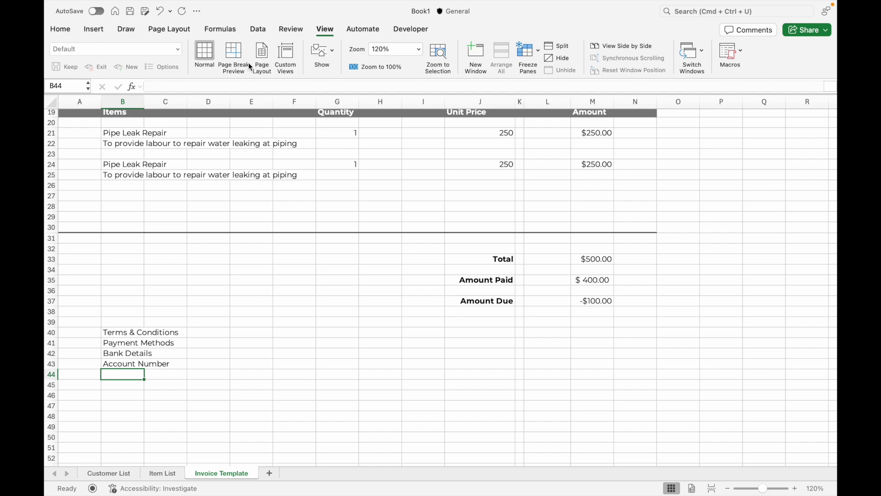
click(236, 55)
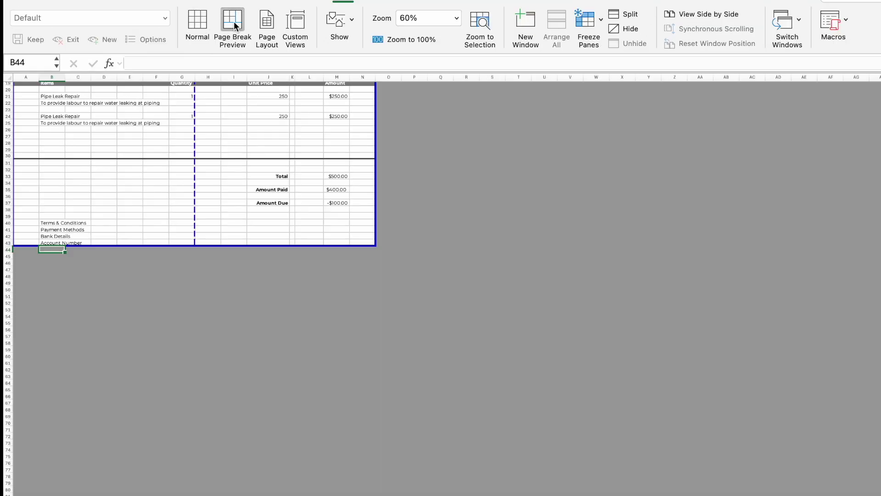
drag(195, 119, 373, 125)
scroll(326, 212, up, 10)
click(199, 24)
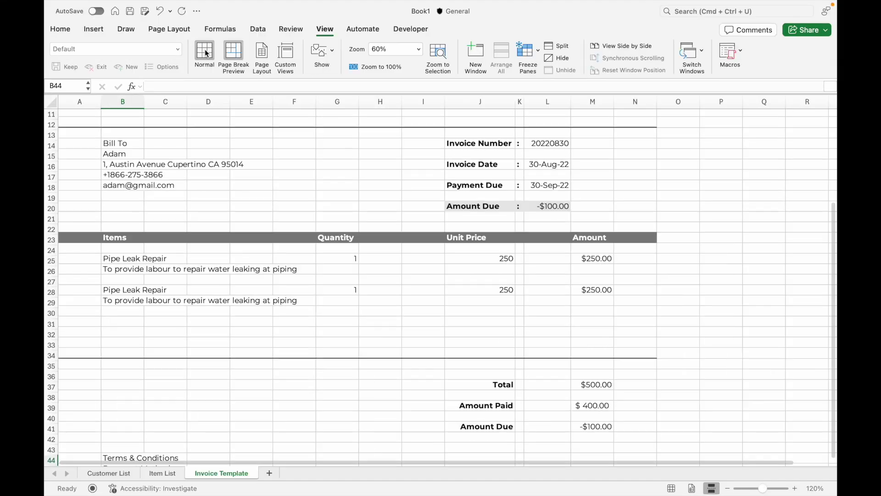
scroll(258, 287, up, 5)
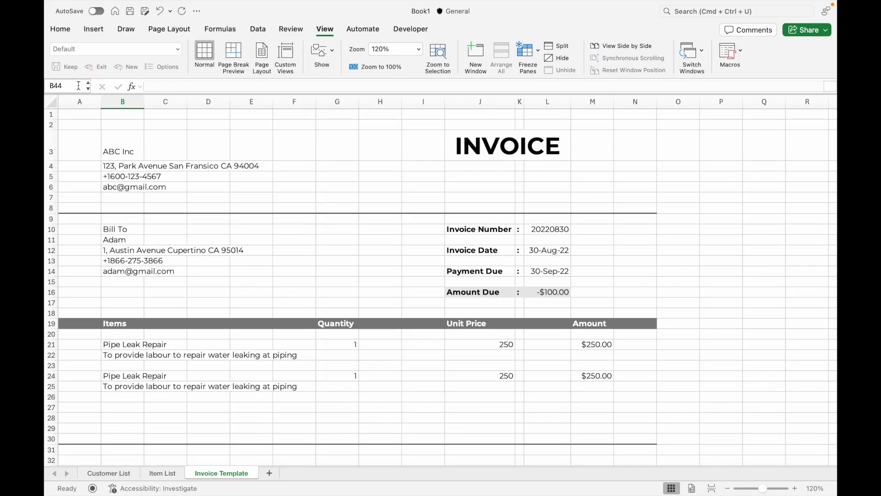
mouse_move(78, 5)
click(112, 5)
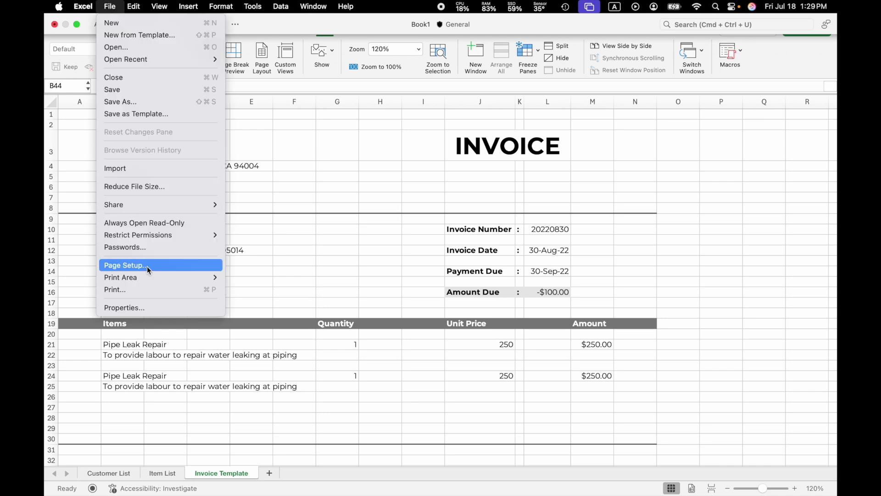
click(145, 288)
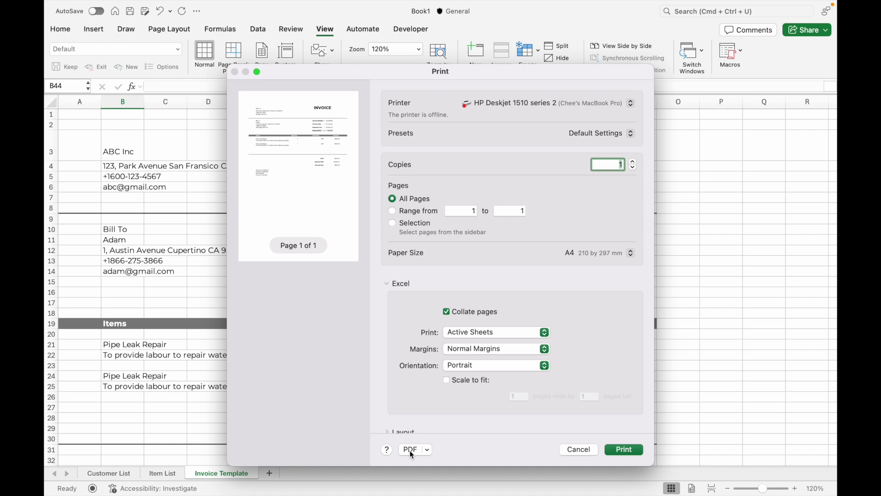
key(Escape)
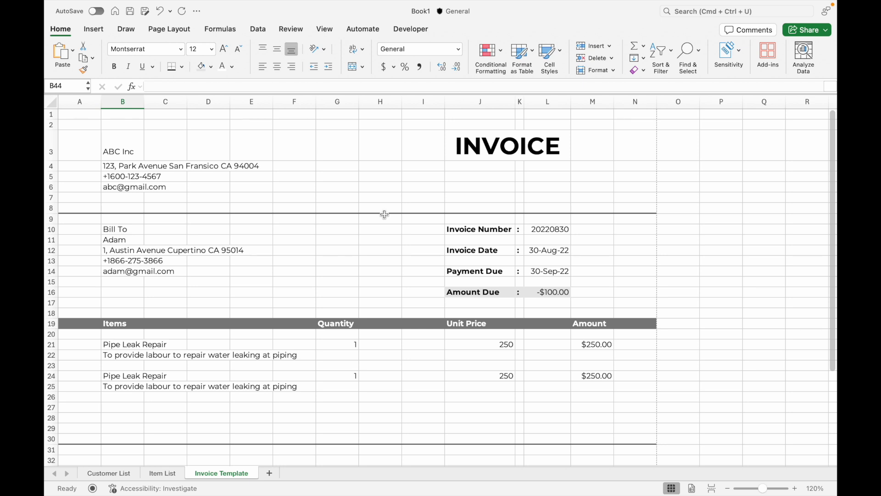
Copy the Invoice Template sheet to the end of the workbook using Move or Copy
right_click(234, 477)
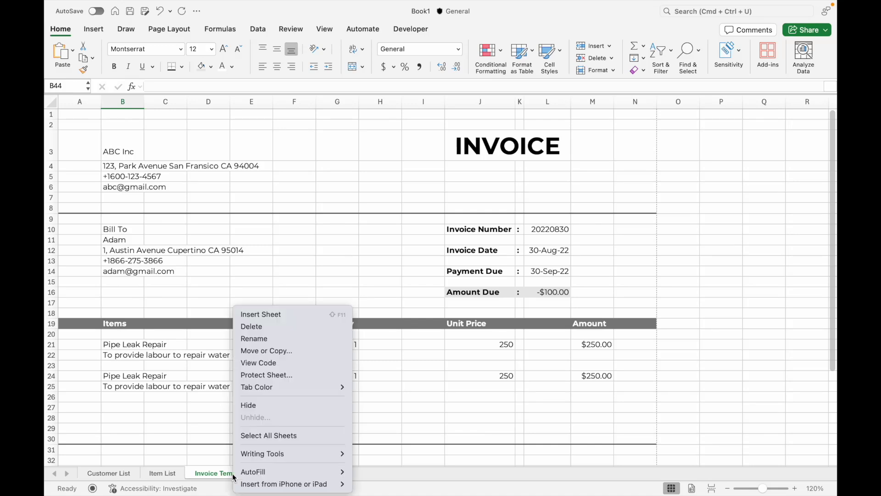
click(279, 353)
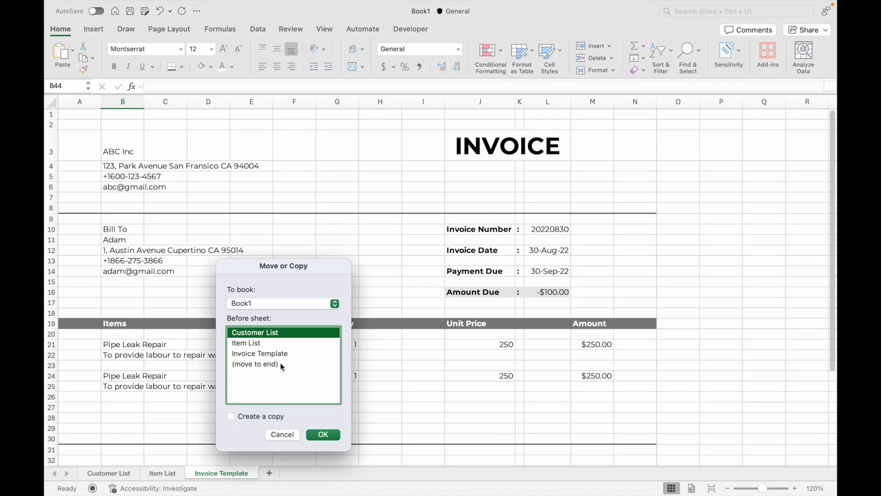
click(260, 365)
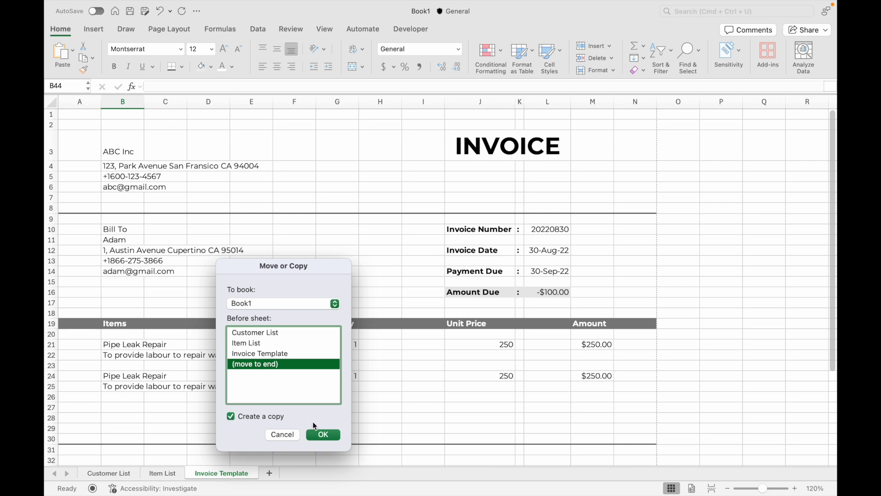
click(319, 434)
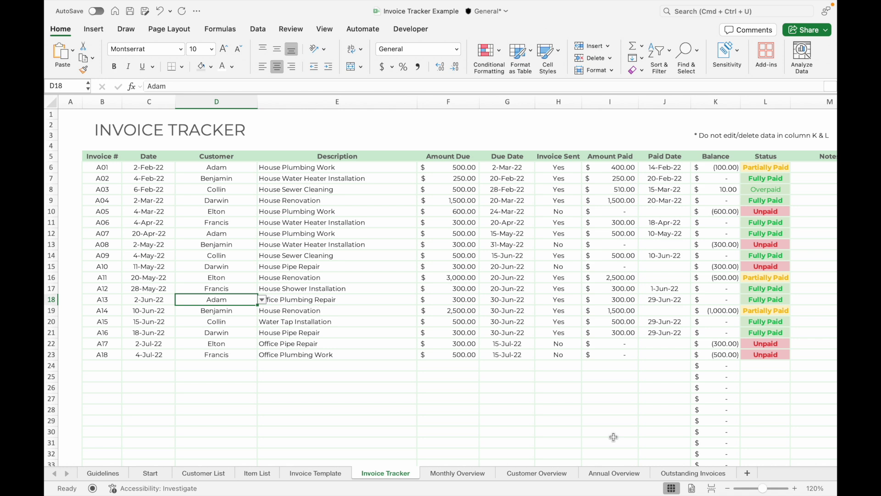
Move from the Invoice Tracker sheet to the previous Invoice Template sheet with its filled-in invoice
key(ctrl+Page_Up)
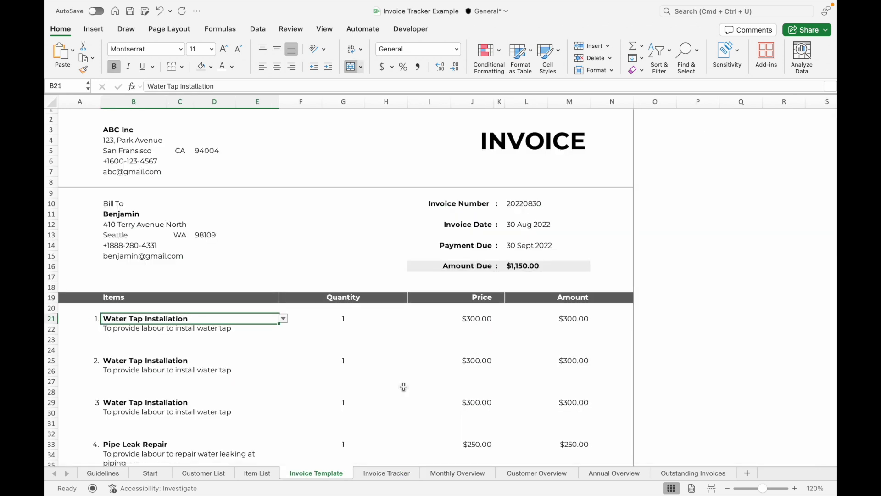